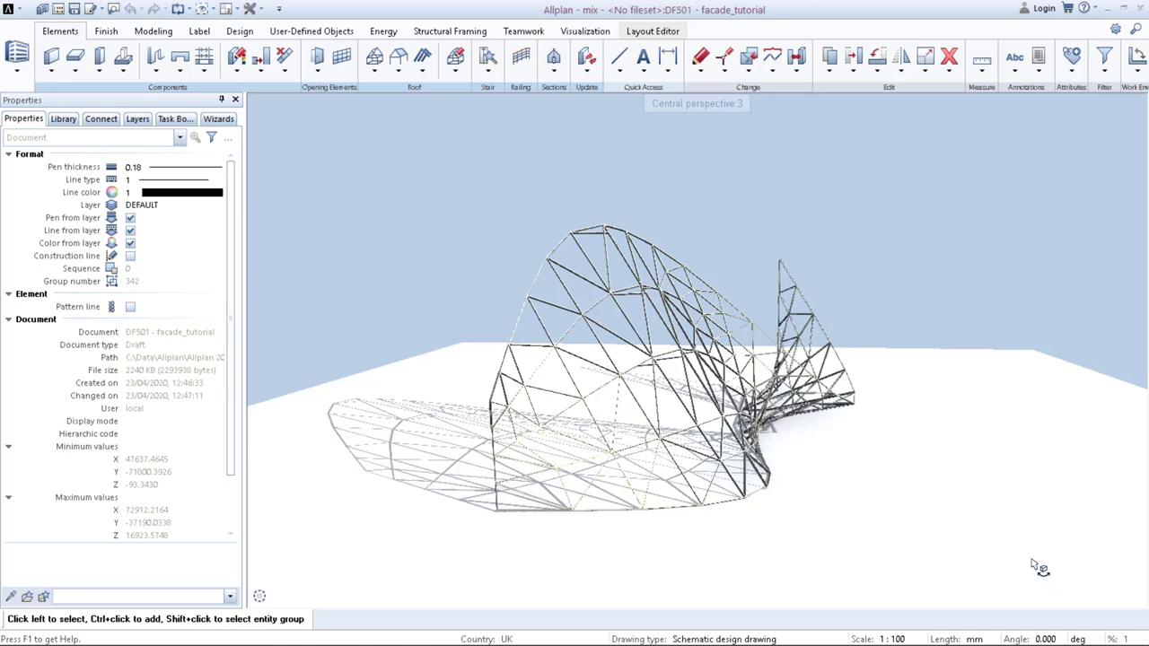
- Examine the finished triangulated facade frame in the facade_tutorial drawing file from several sides
middle_drag(964, 496, 505, 480)
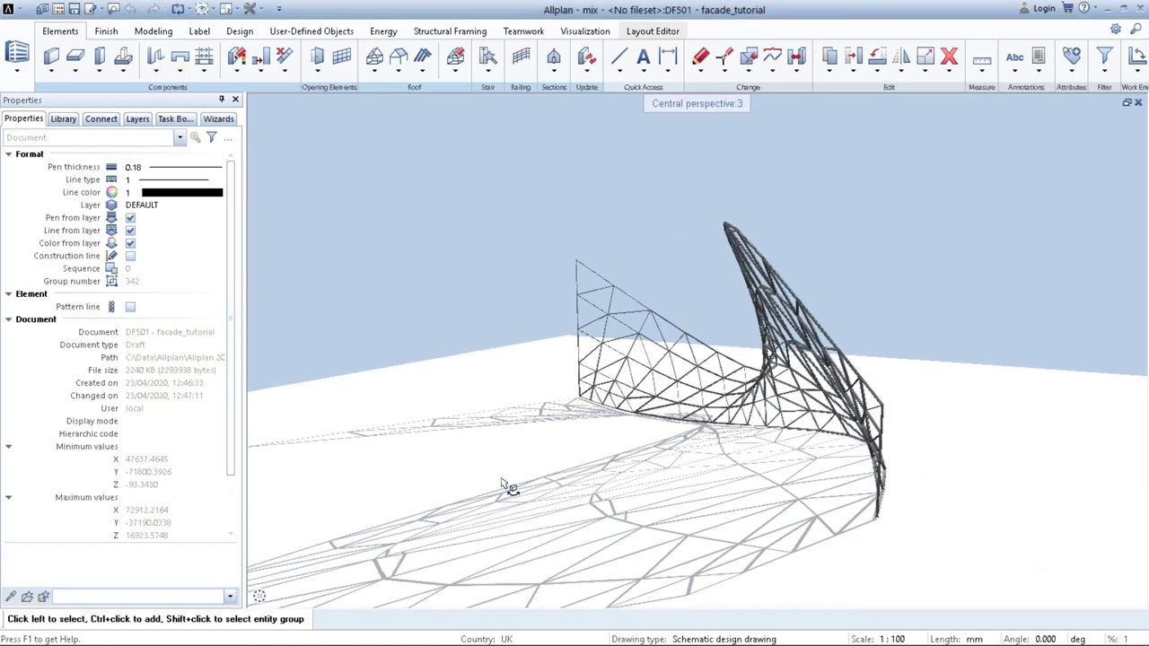
middle_drag(741, 483, 449, 467)
middle_drag(912, 474, 521, 505)
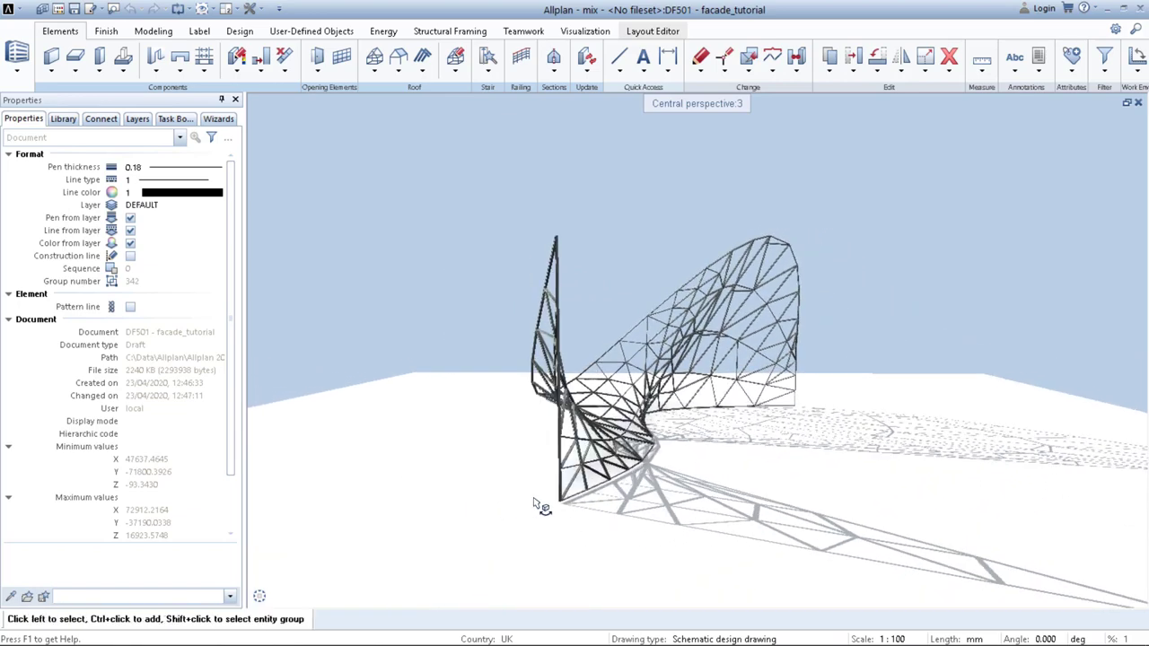
middle_drag(802, 467, 476, 434)
middle_drag(847, 381, 852, 289)
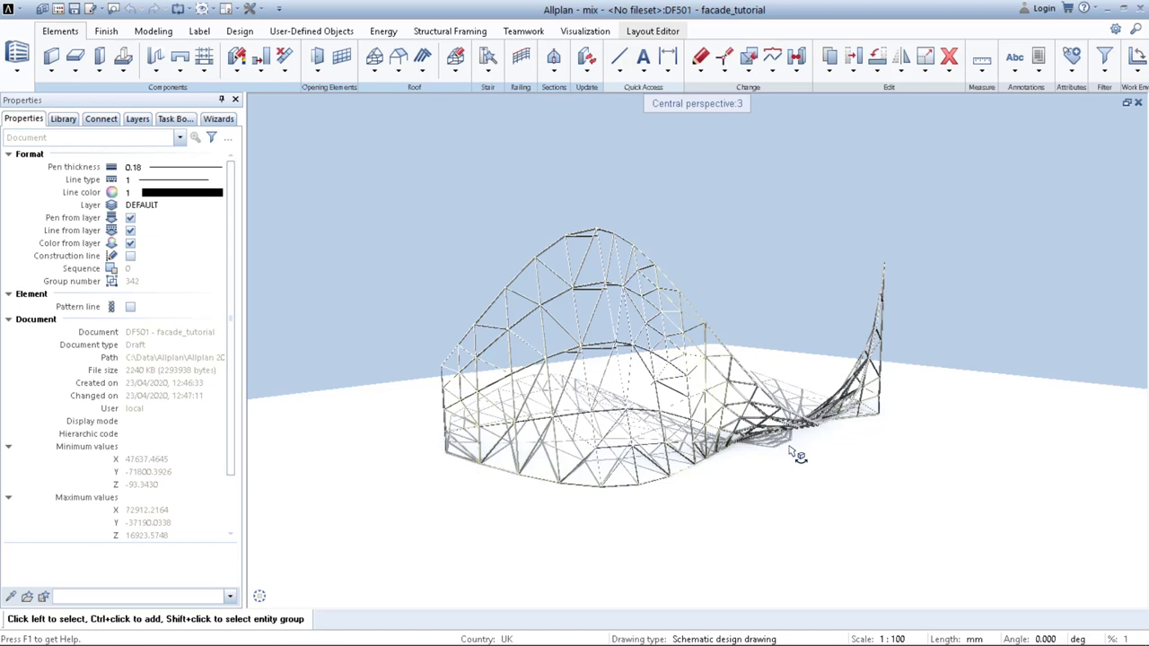
- Open drawing file 502 geometry in place of facade_tutorial and bring its boundary curves fully into view
click(59, 8)
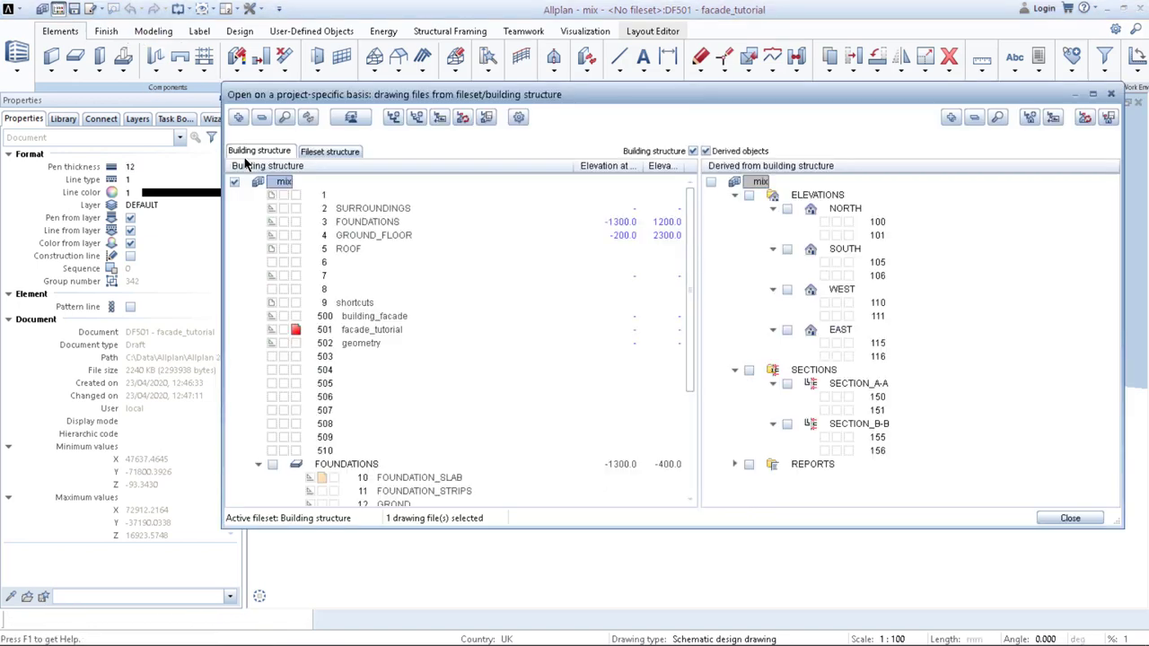
double_click(374, 344)
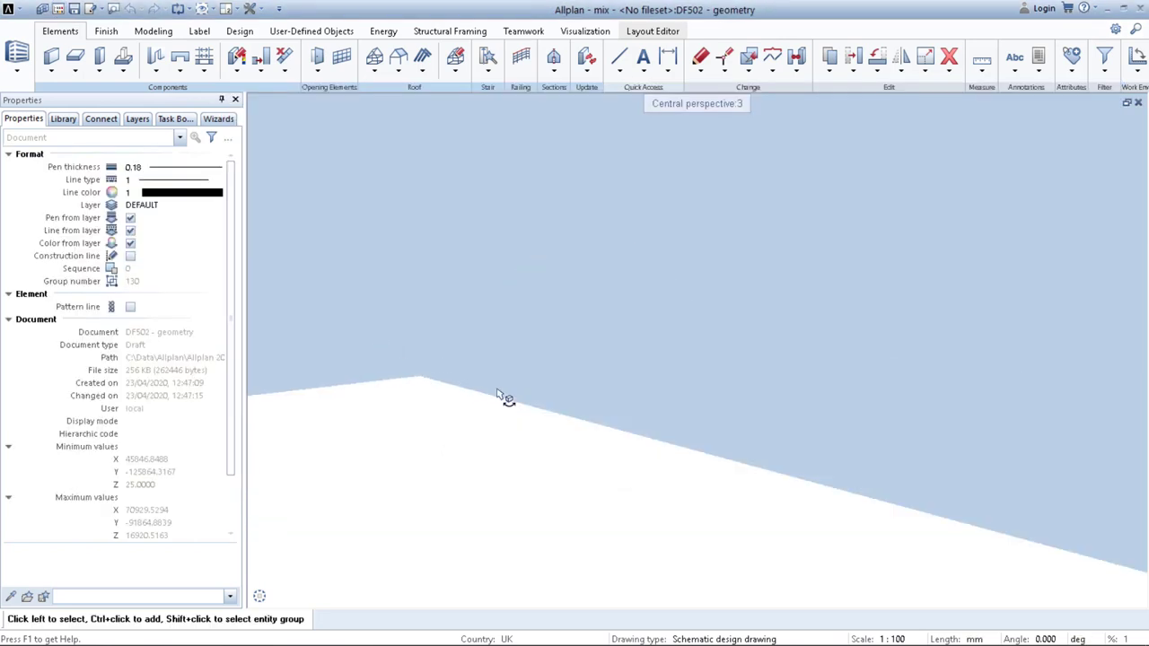
middle_click(525, 395)
middle_click(525, 395)
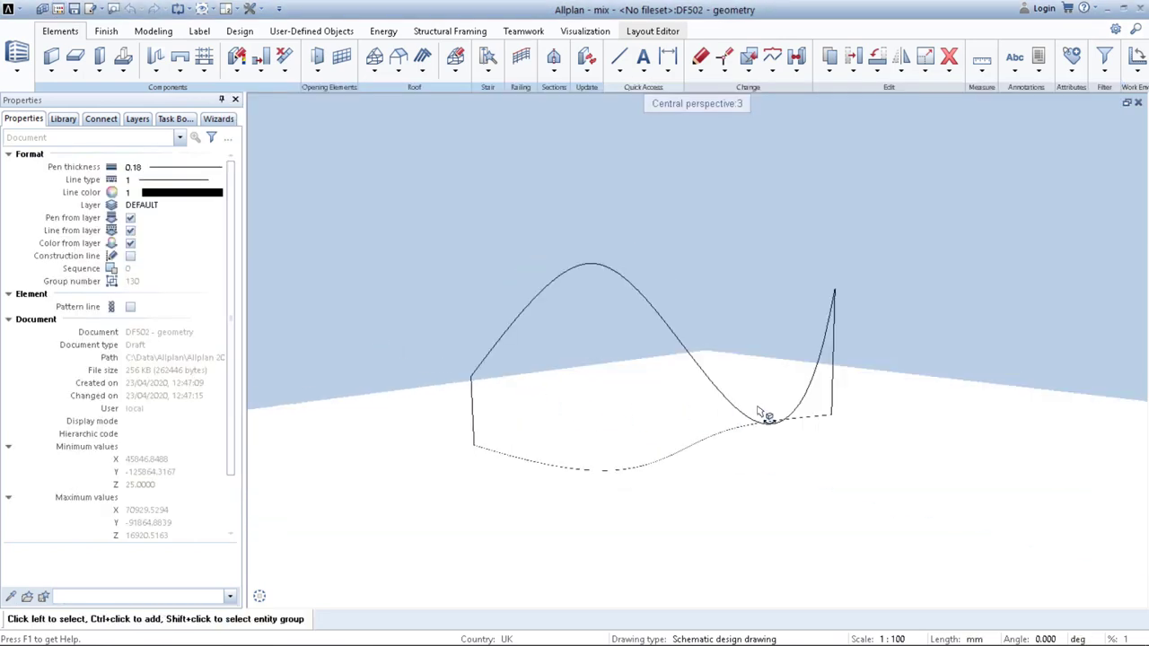
drag(756, 408, 508, 421)
middle_drag(507, 420, 795, 461)
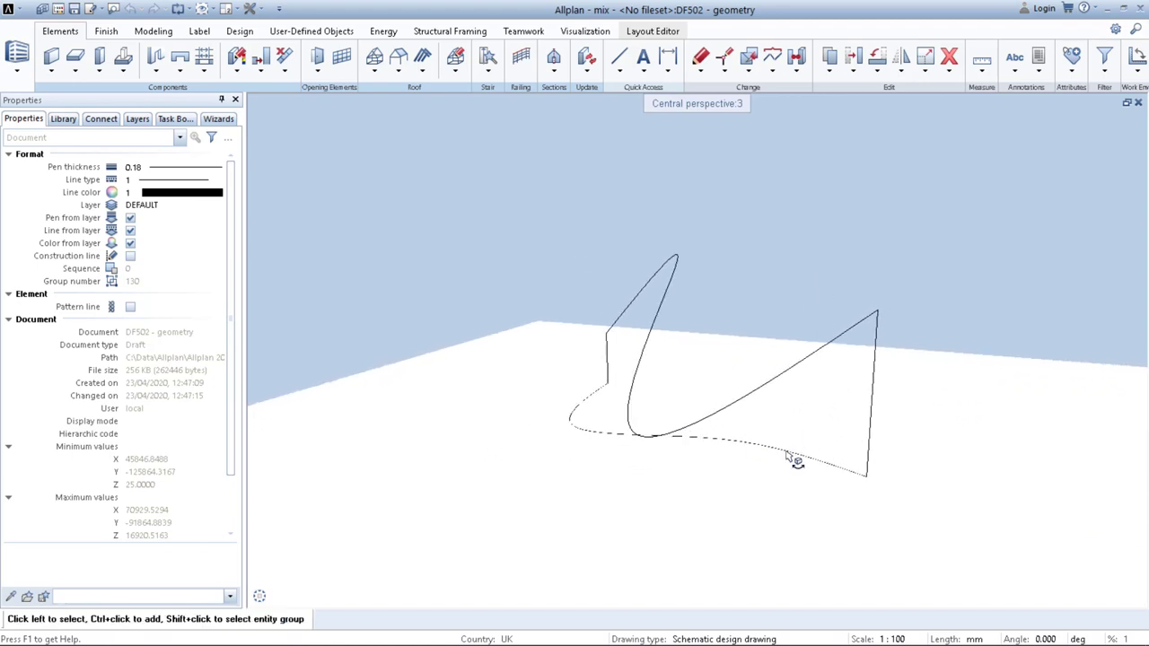
- Create a Sweep Path surface using the two vertical end lines as profiles and the upper and lower curves as rails
click(154, 32)
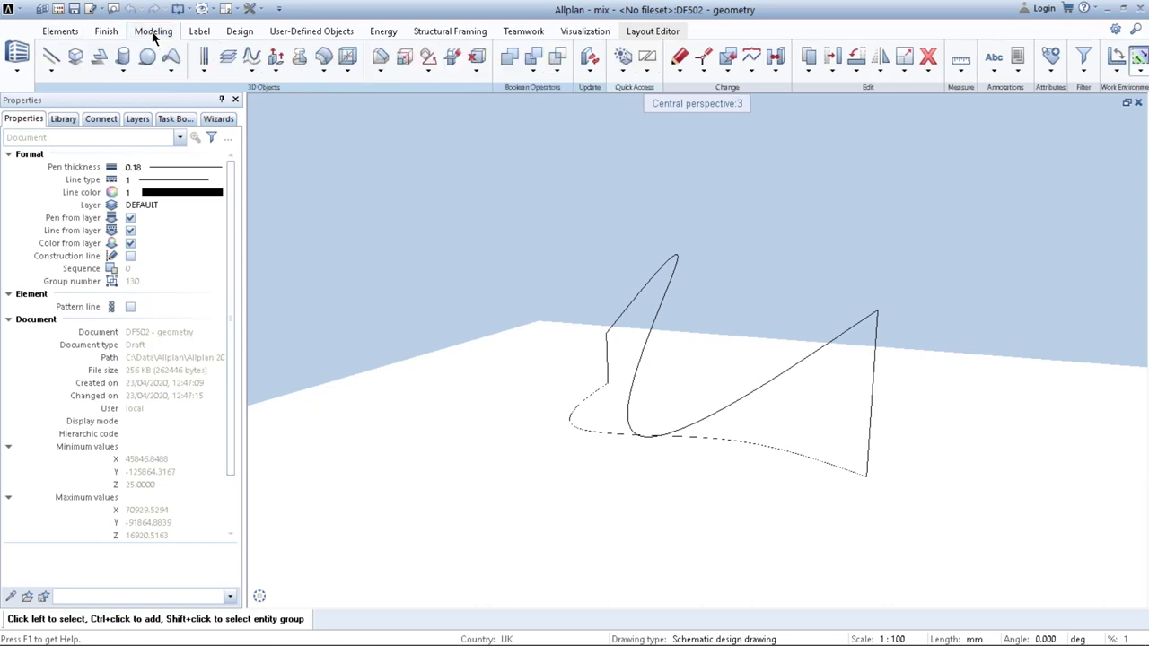
click(275, 71)
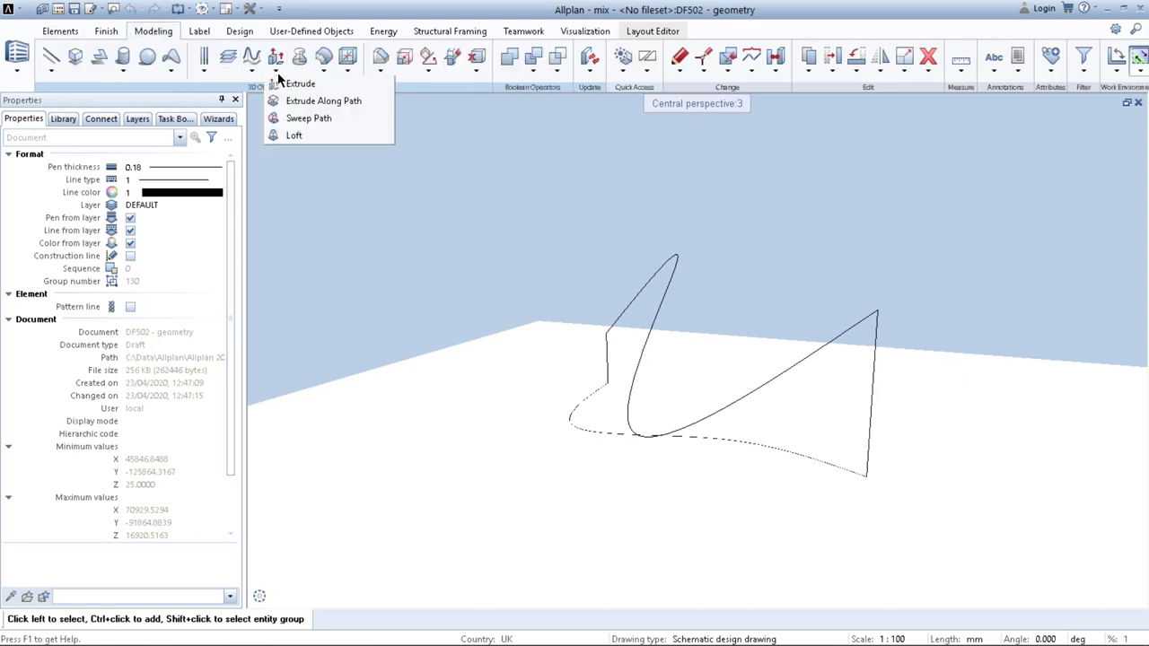
click(302, 119)
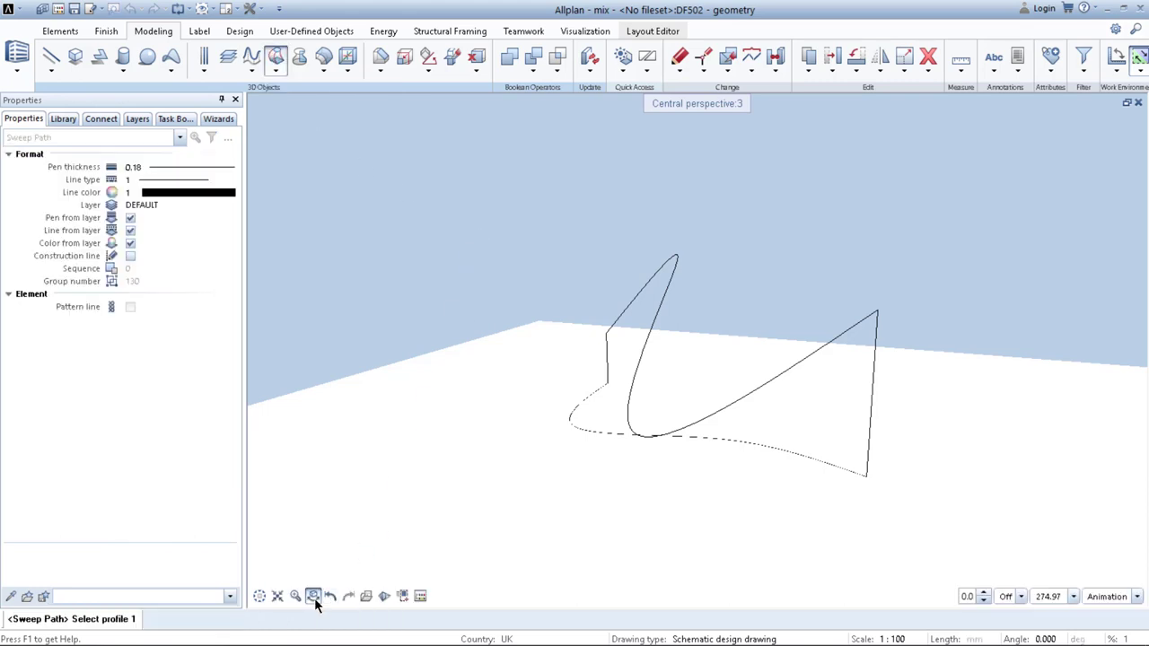
click(873, 407)
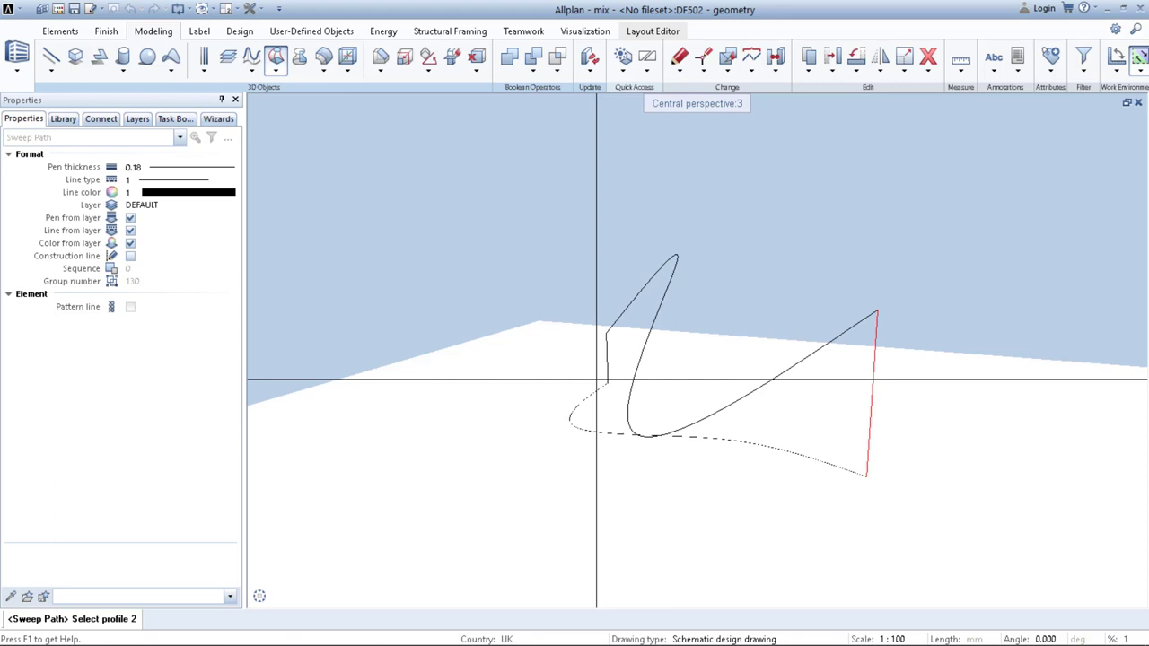
click(607, 364)
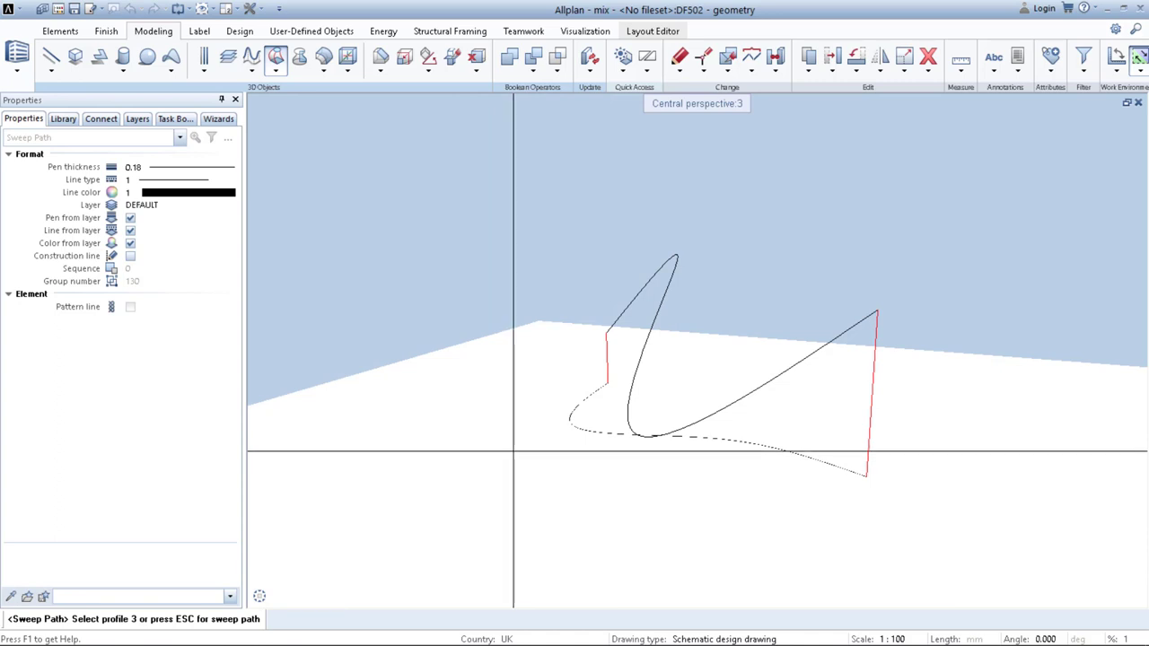
key(Escape)
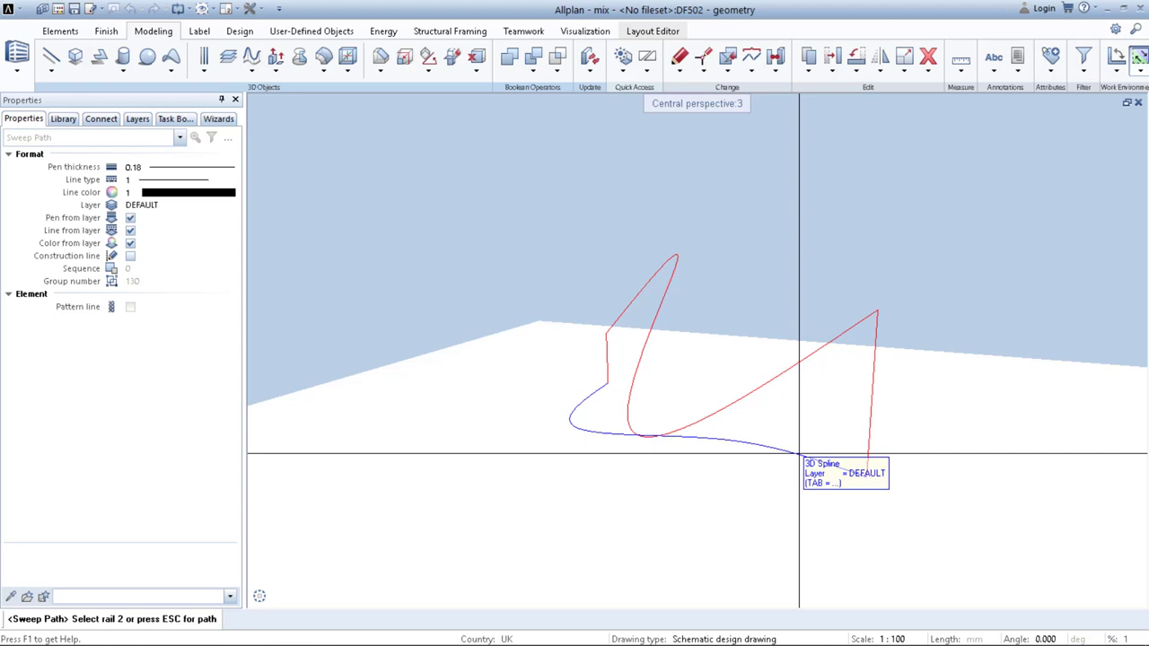
click(799, 454)
key(Escape)
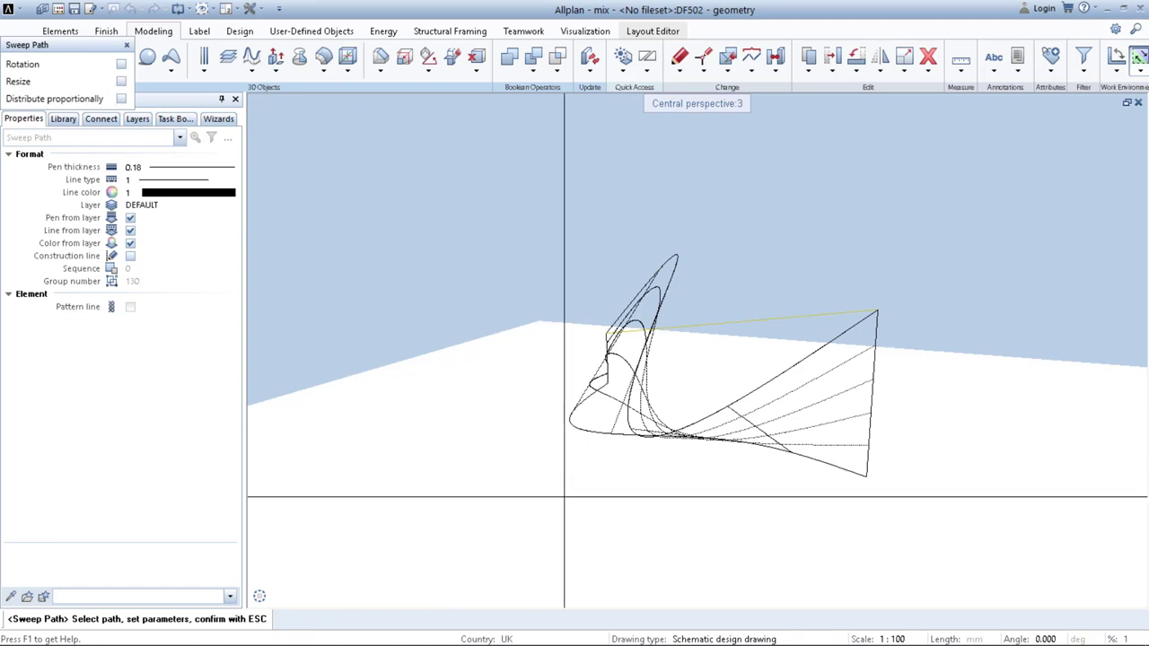
key(Escape)
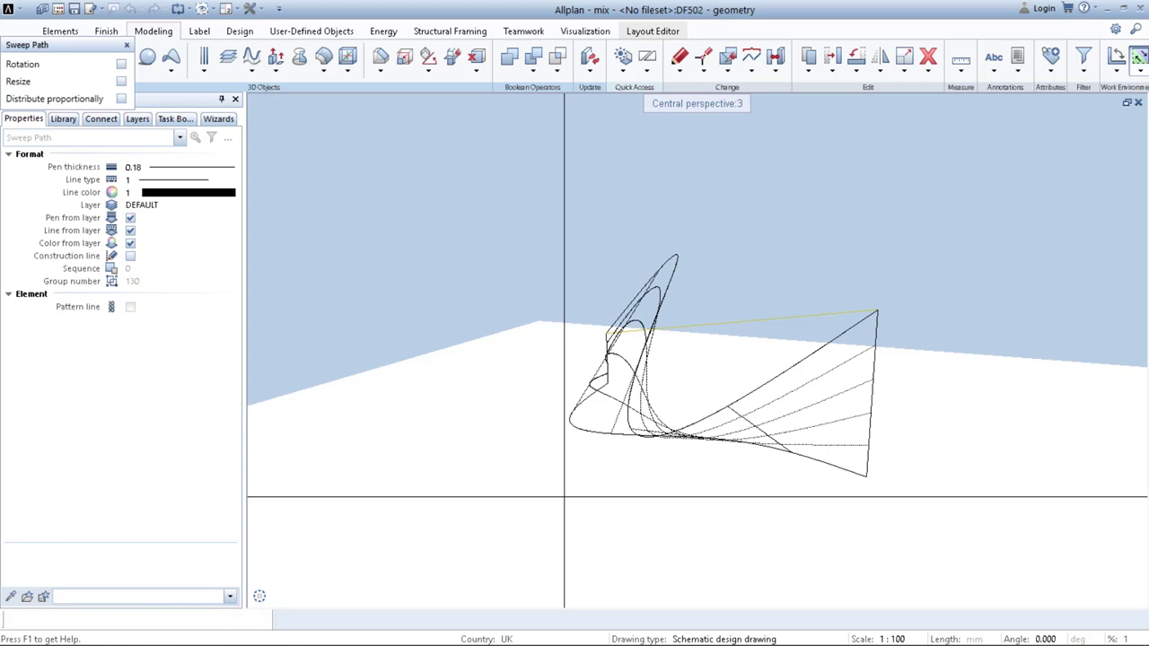
- Start General 3D element to 3D solid, 3D surface on the swept surface and move the polygonizing options clear of the properties
mouse_move(849, 439)
shift+middle_down()
mouse_move(569, 441)
mouse_move(558, 382)
mouse_move(782, 379)
mouse_move(512, 403)
mouse_move(623, 464)
mouse_move(680, 417)
mouse_move(607, 377)
mouse_move(820, 393)
mouse_move(380, 440)
mouse_move(217, 371)
shift+middle_up()
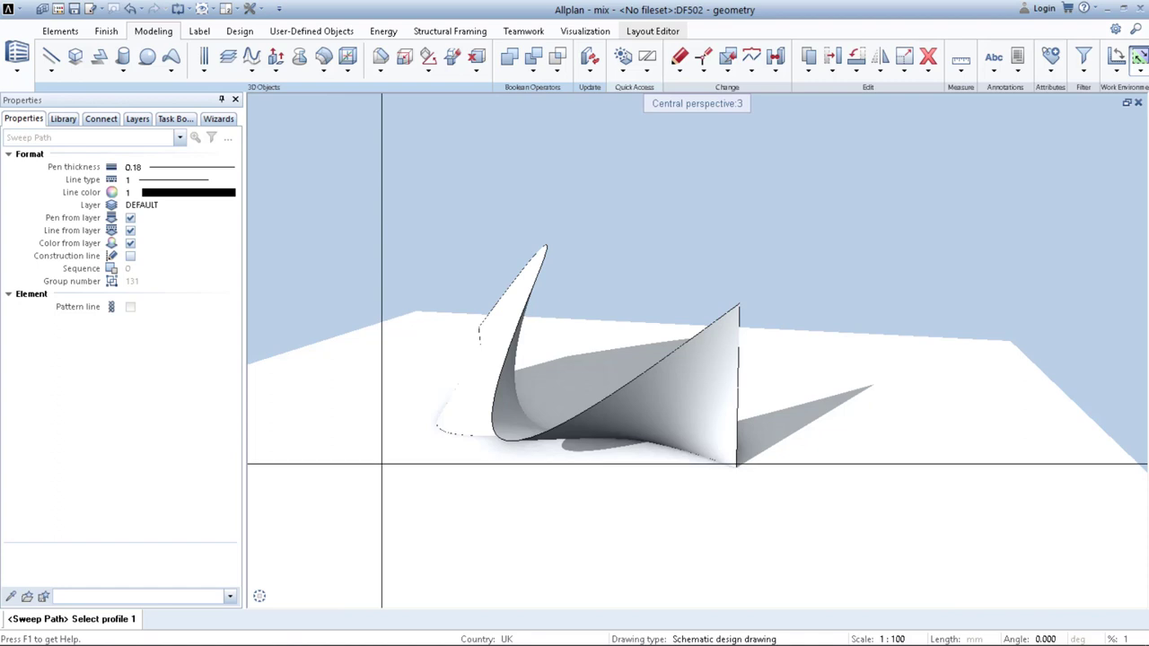
right_click(689, 401)
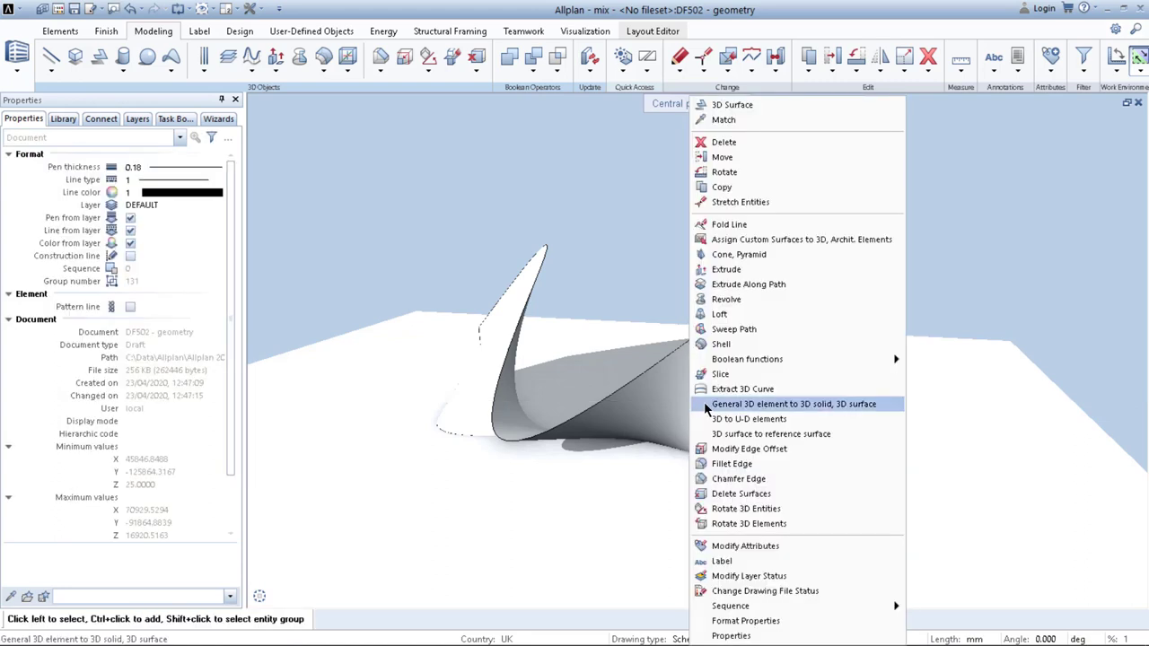
click(816, 405)
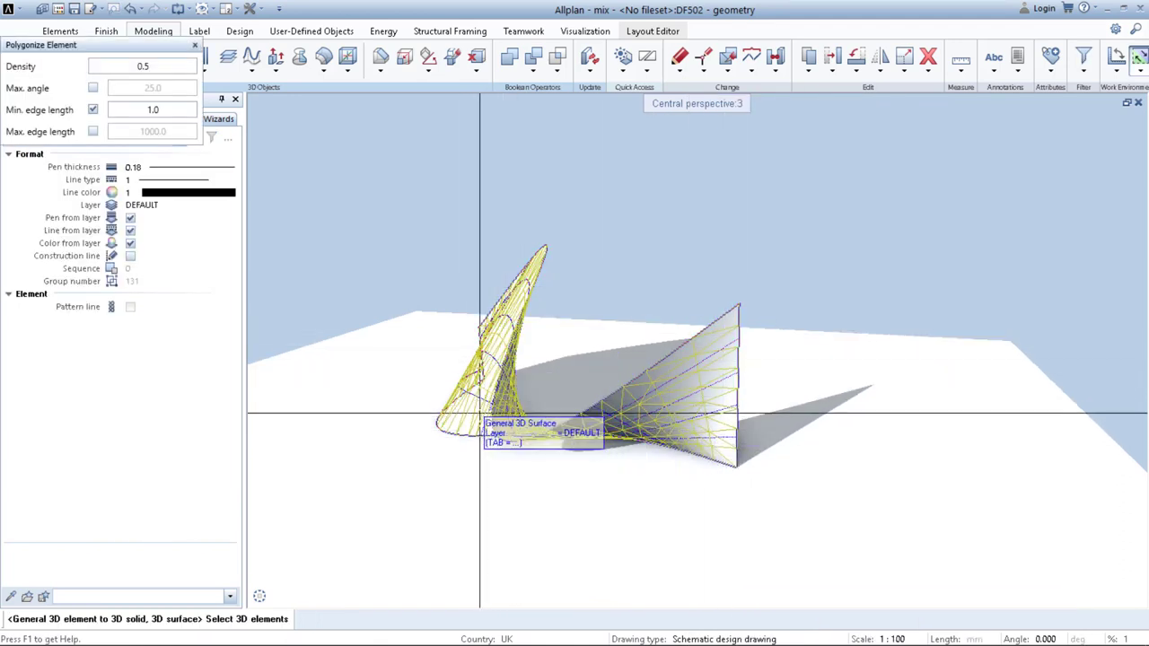
click(587, 438)
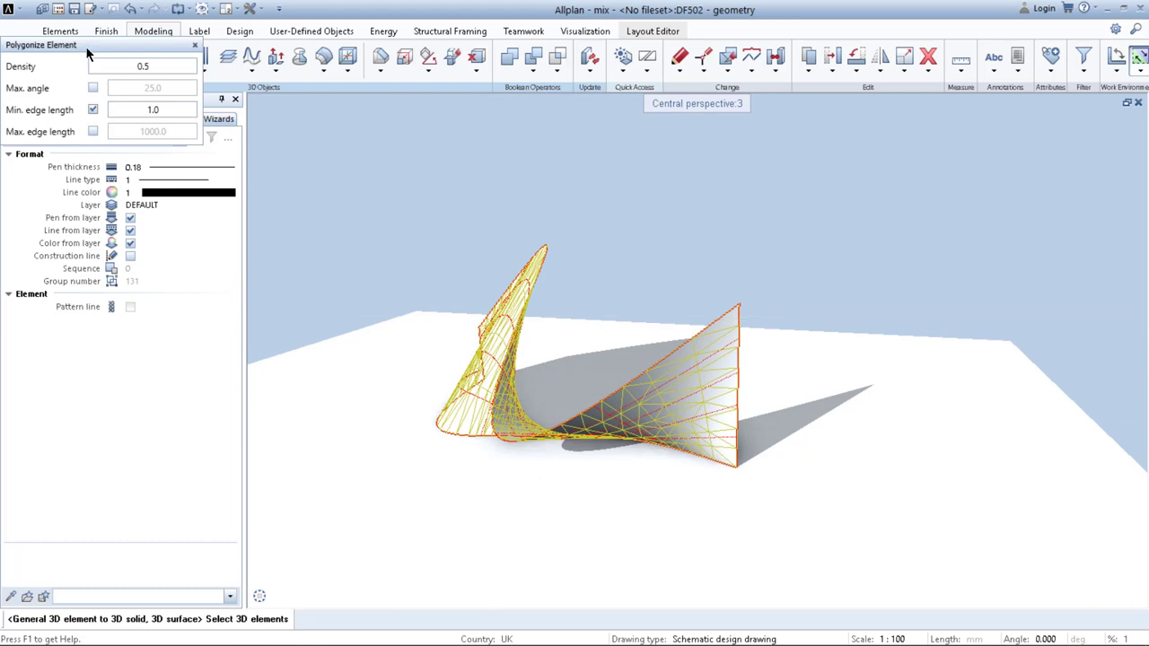
drag(92, 44, 341, 113)
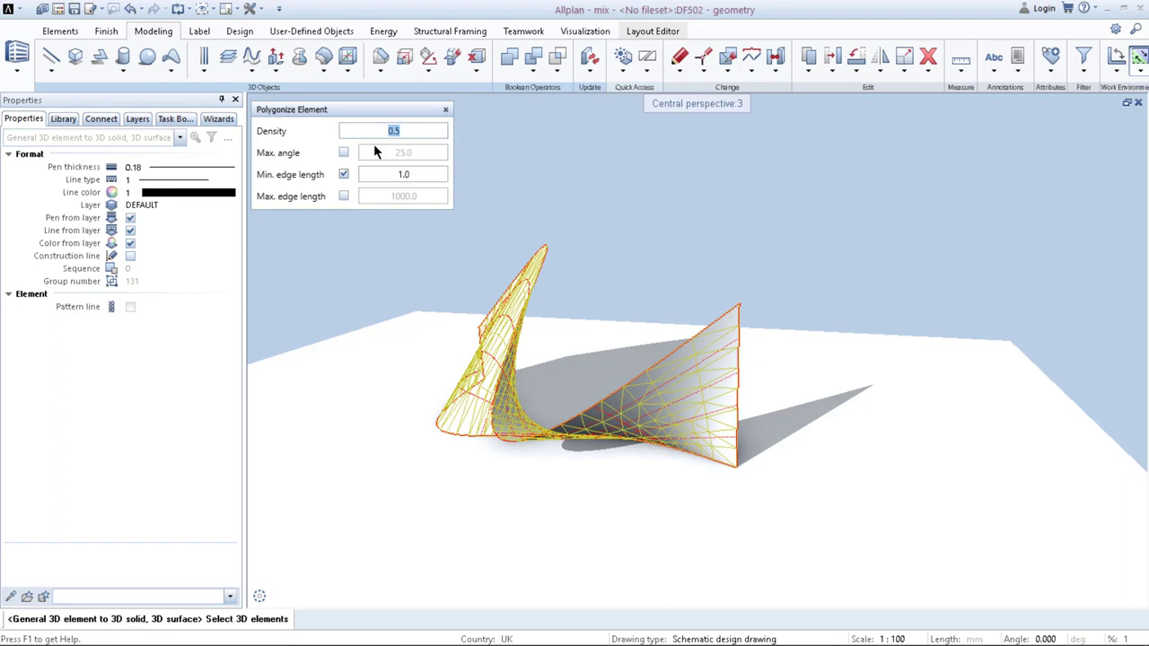
- Try polygonizing the swept surface with densities of 1 and 0.1, comparing the mesh previews
text(1)
key(Return)
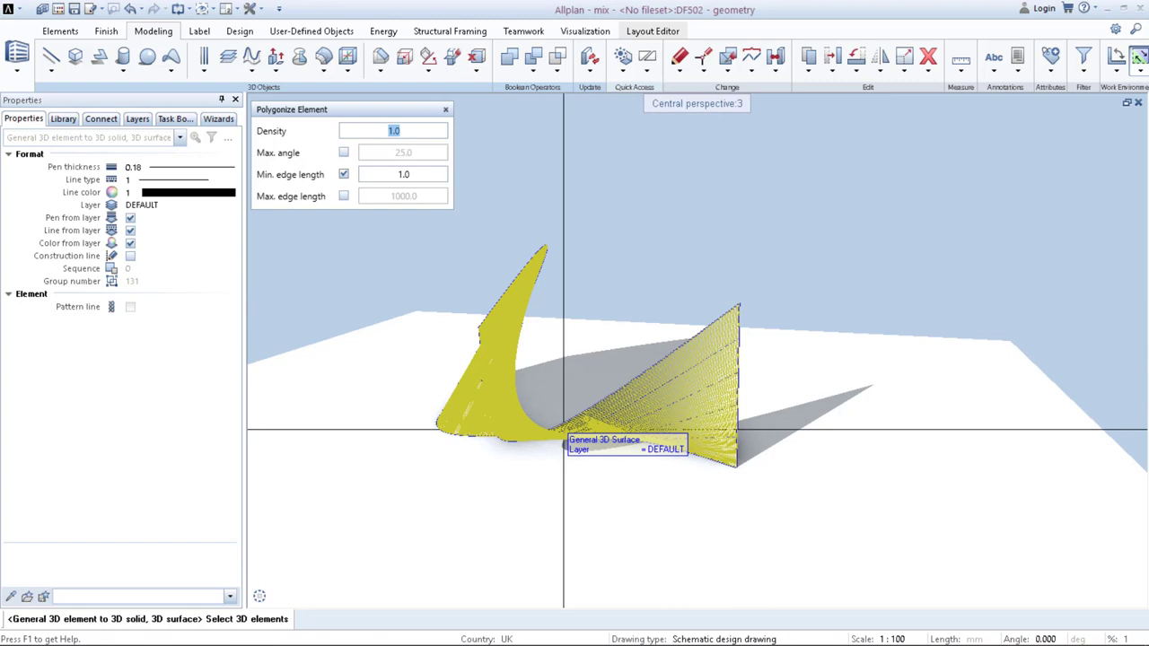
click(469, 385)
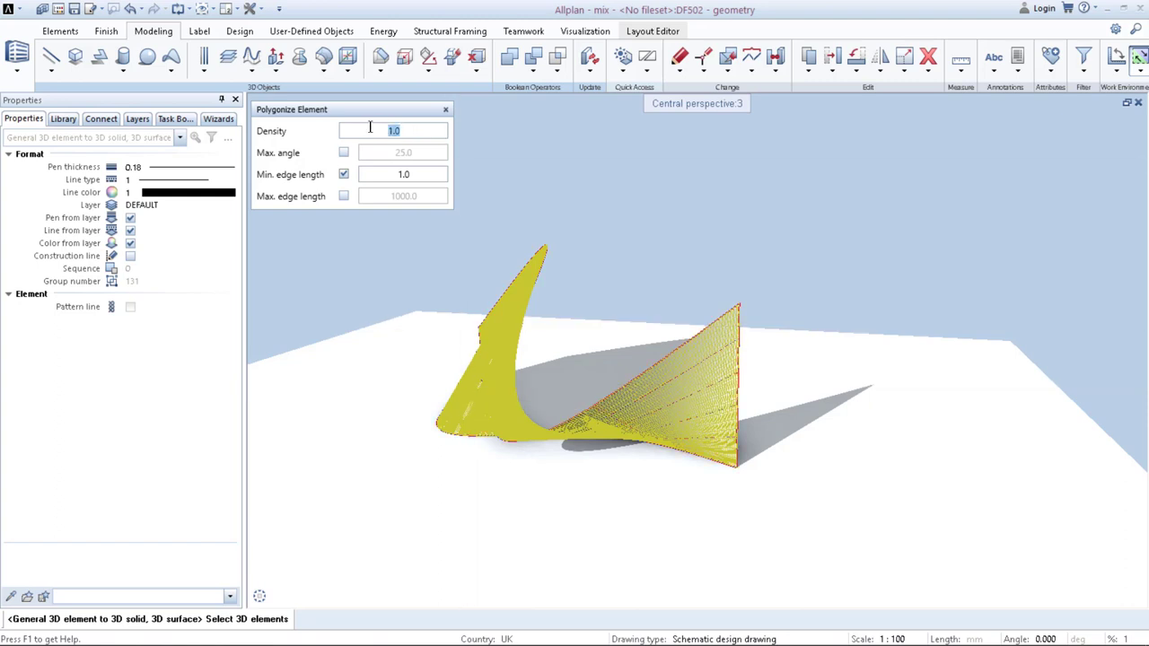
key(Return)
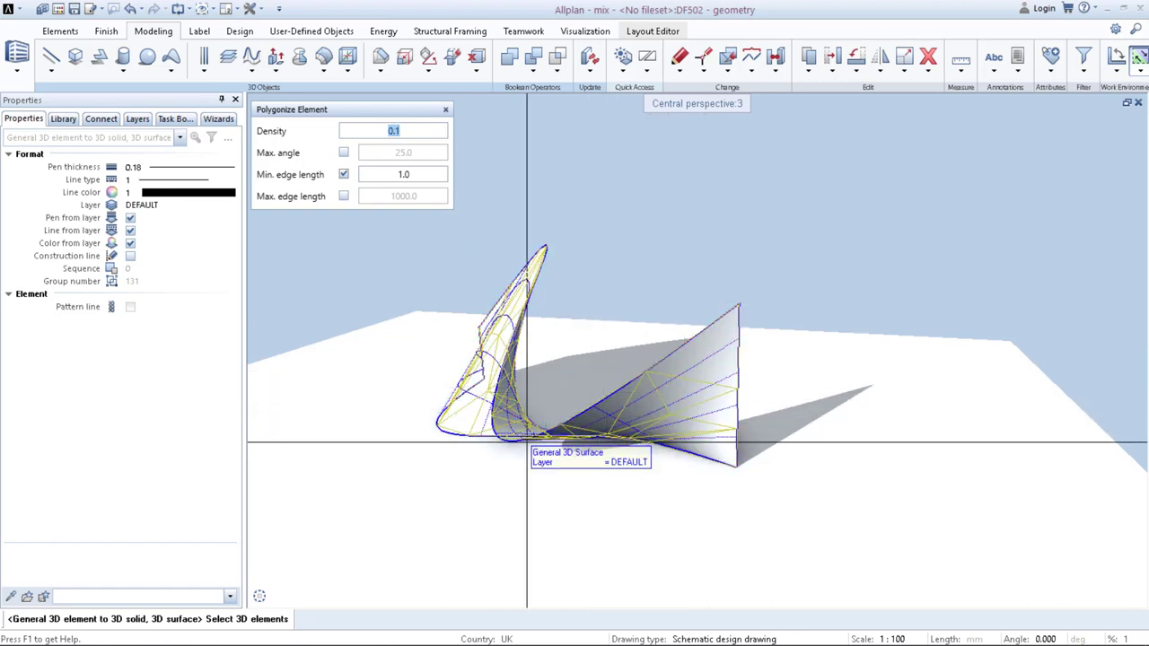
click(314, 595)
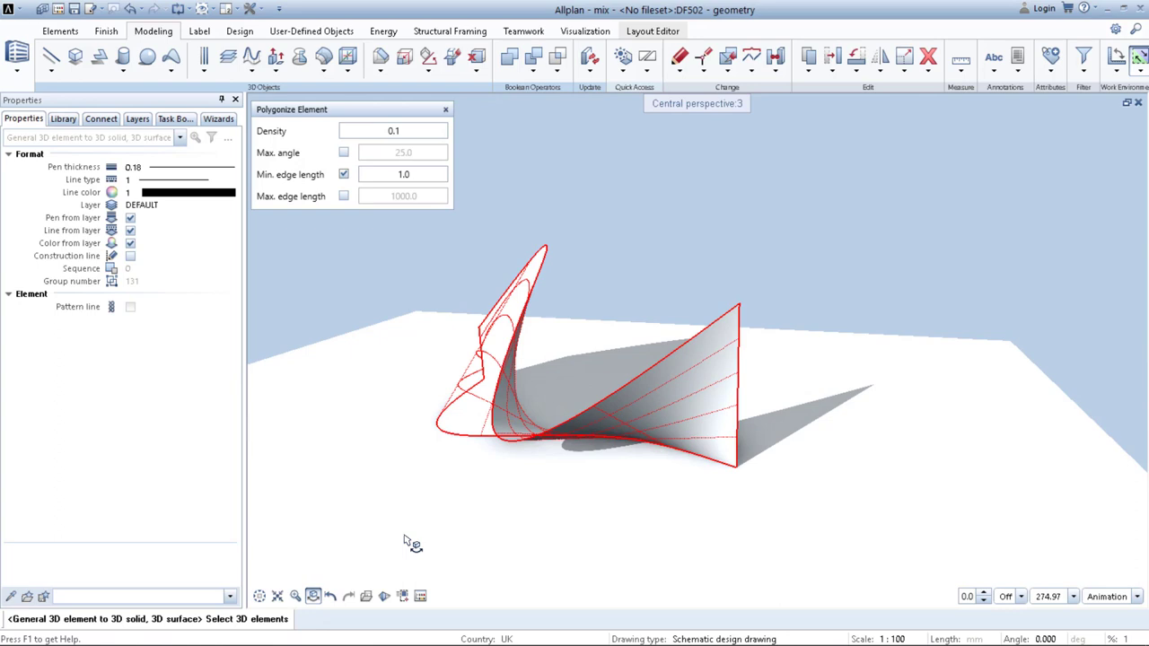
drag(524, 399, 661, 370)
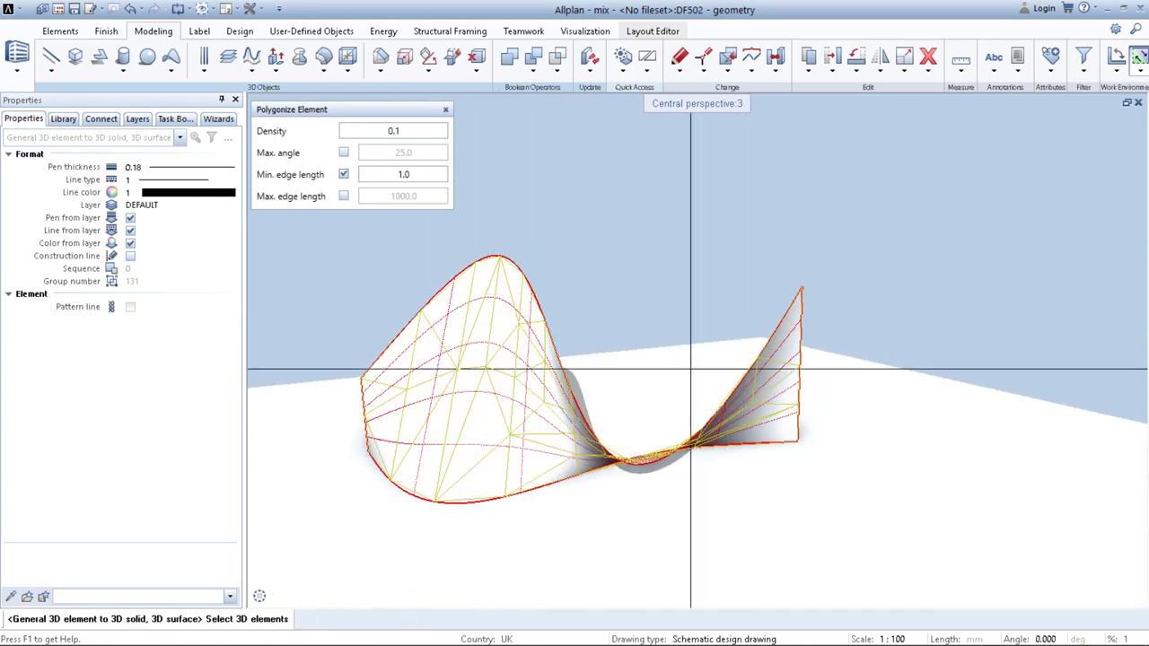
- Try polygonizing densities of 0.5 and 0.4 on the selected surface
drag(414, 132, 355, 132)
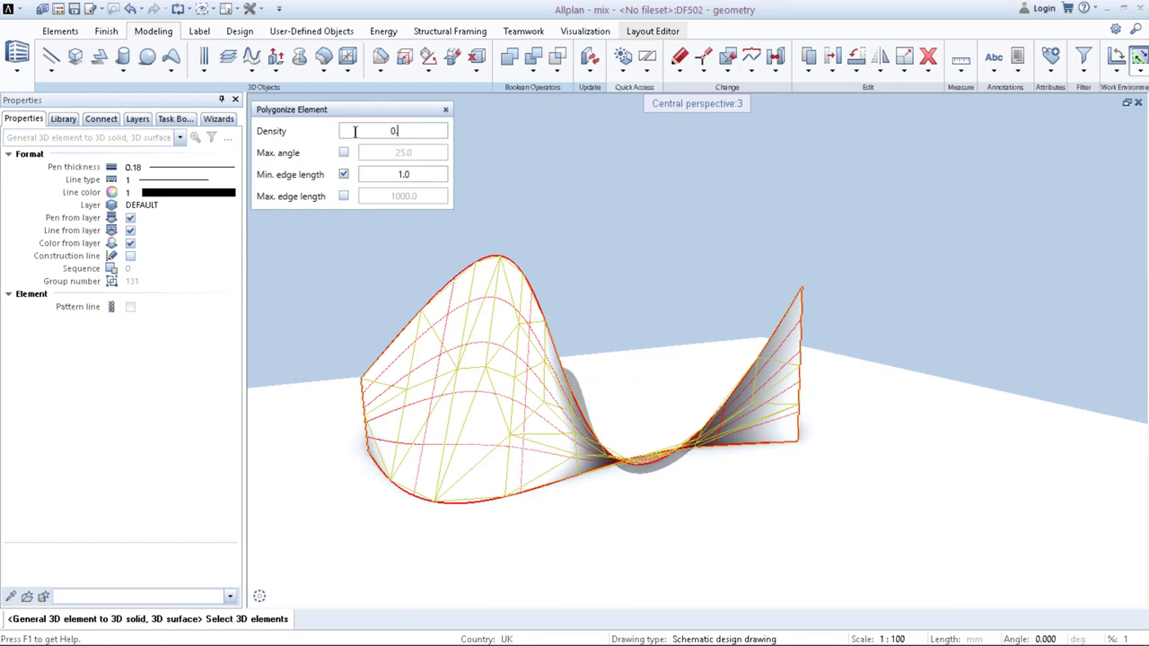
text(0.5)
key(Return)
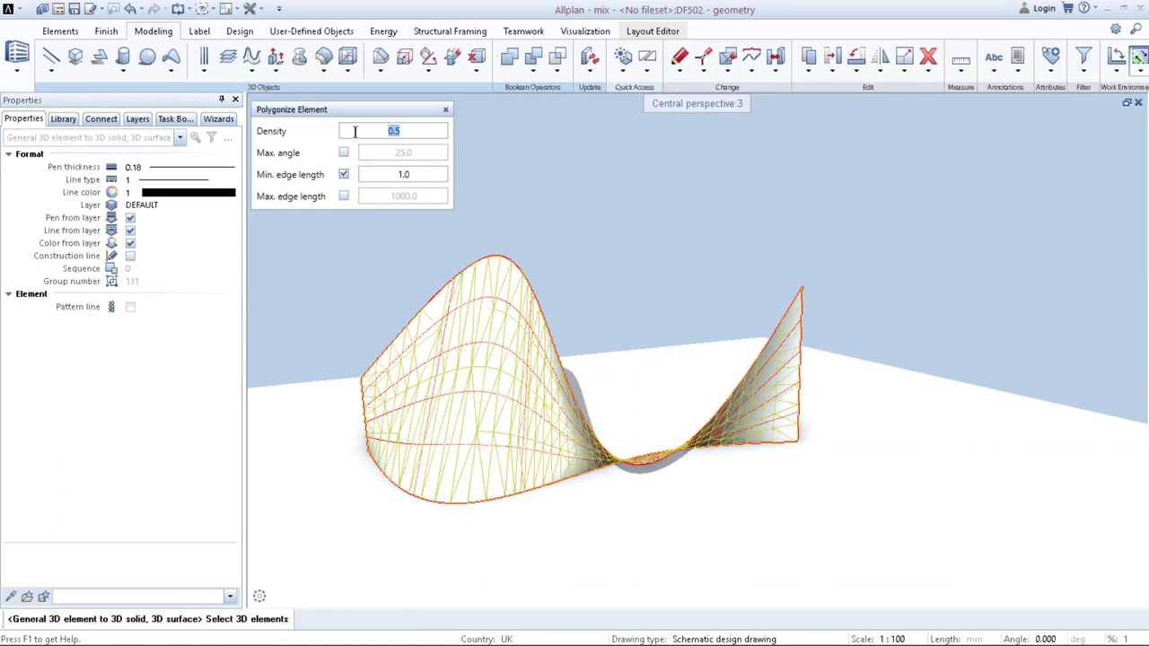
text(0.4)
key(Return)
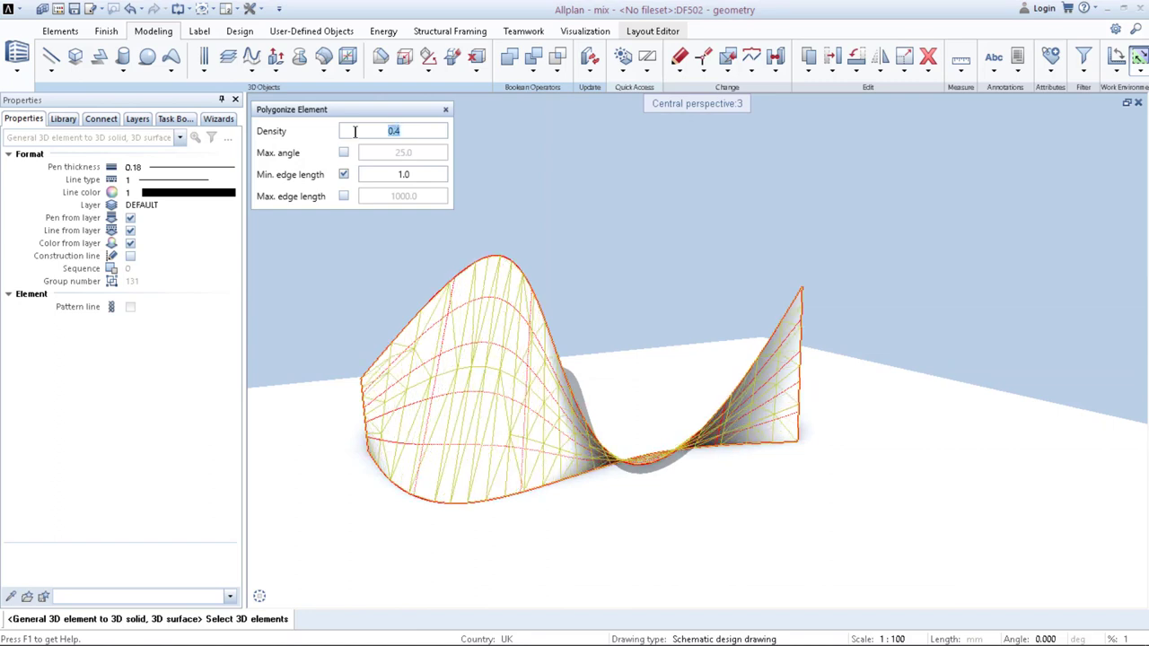
- Set the polygonizing density of the swept surface to 0.3 and check the mesh preview from the other side
key(Return)
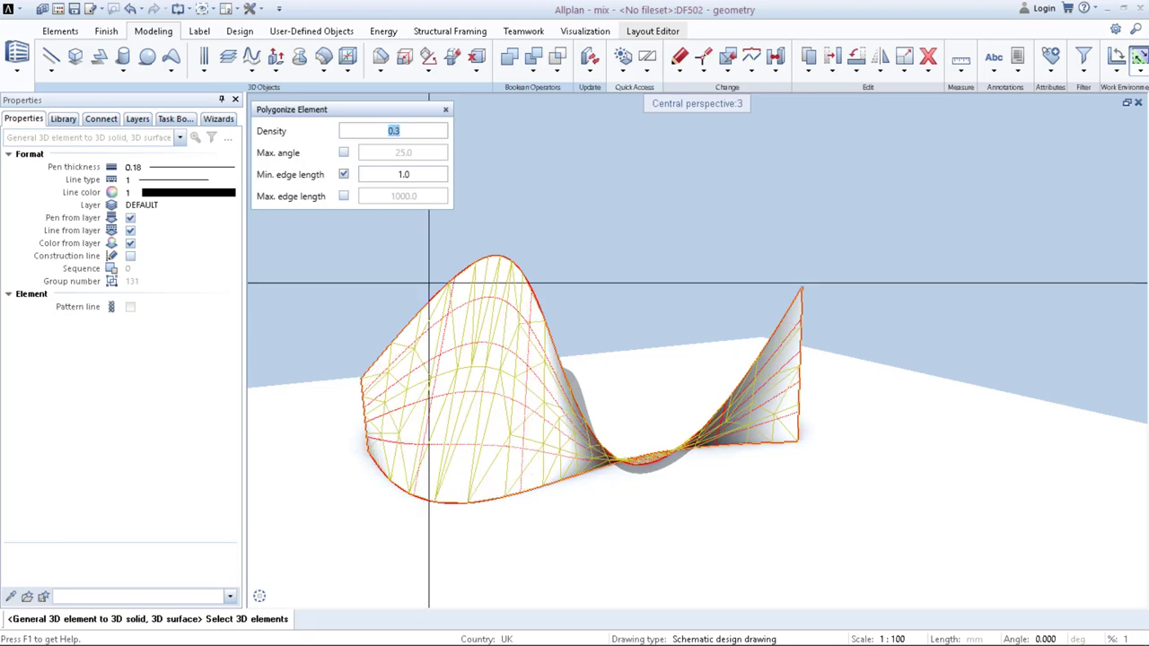
click(314, 595)
drag(790, 341, 613, 372)
drag(951, 400, 801, 479)
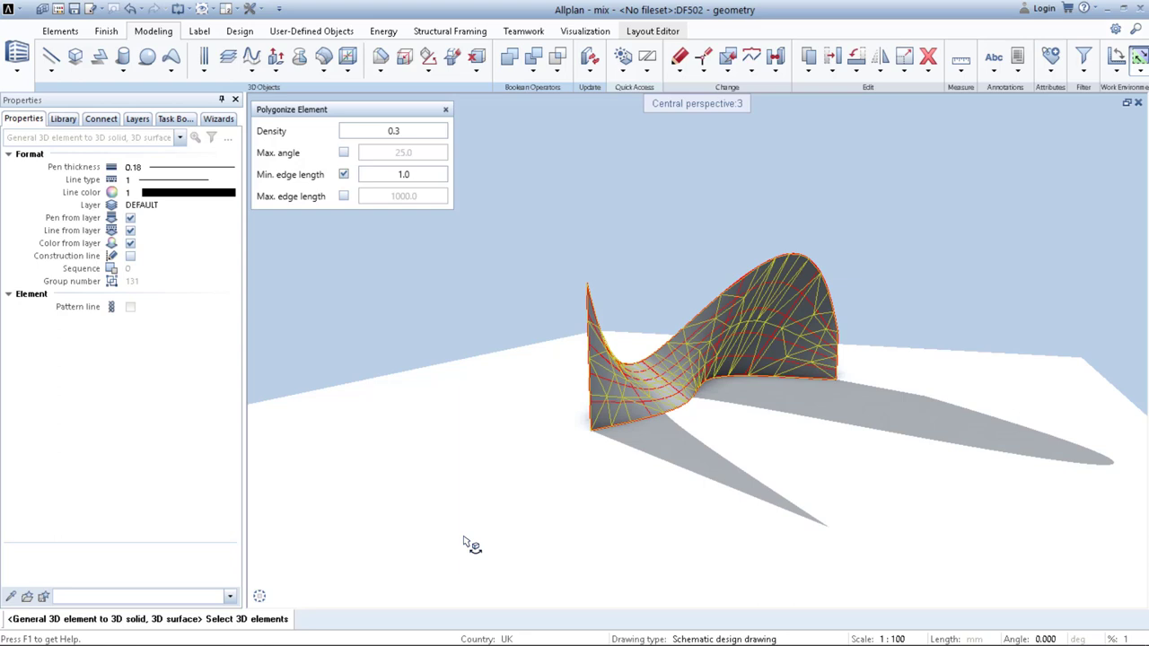
- Test the maximum angle and minimum edge length limits on the mesh preview, leaving only the minimum edge length enabled
click(343, 153)
click(342, 154)
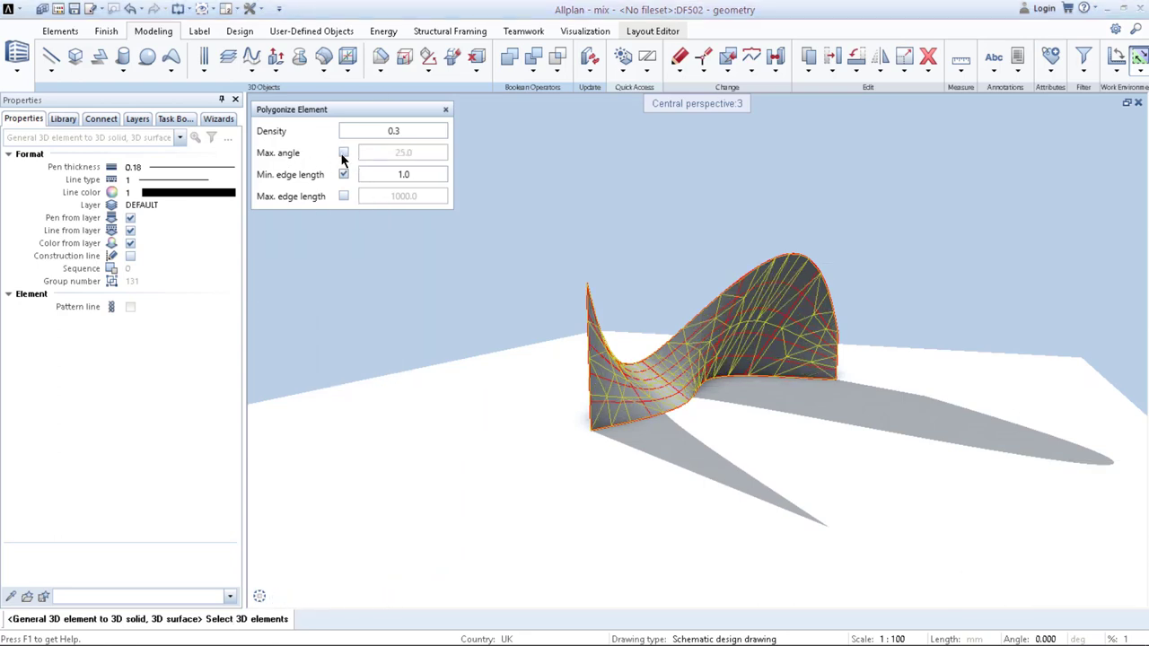
click(343, 175)
click(342, 175)
click(343, 175)
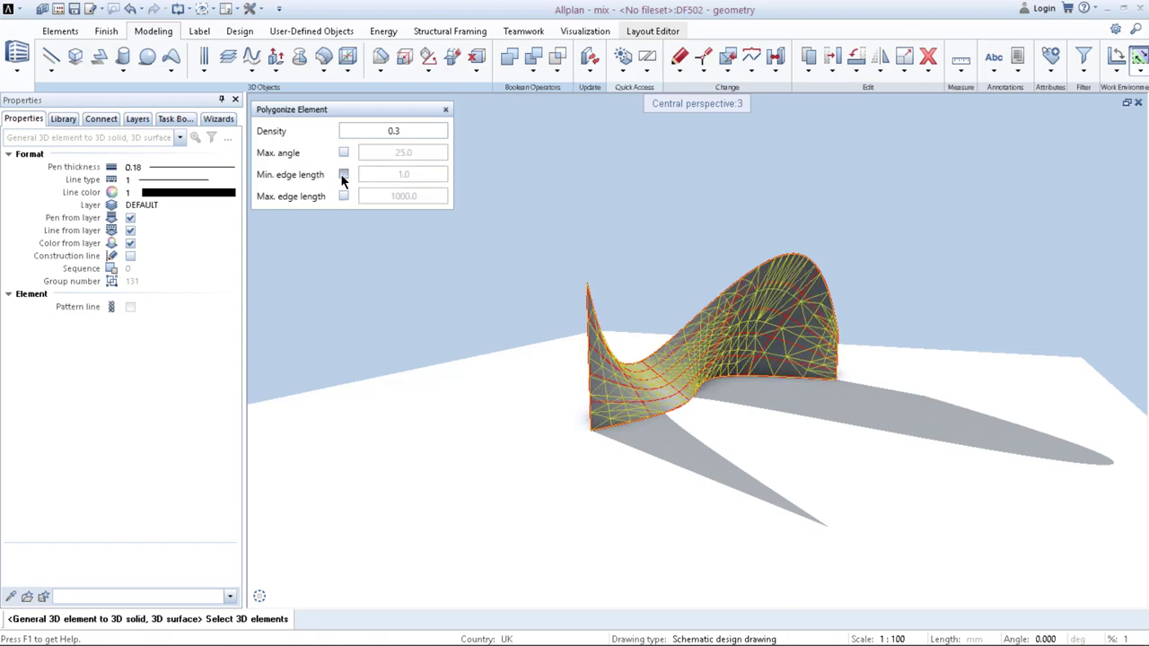
click(341, 175)
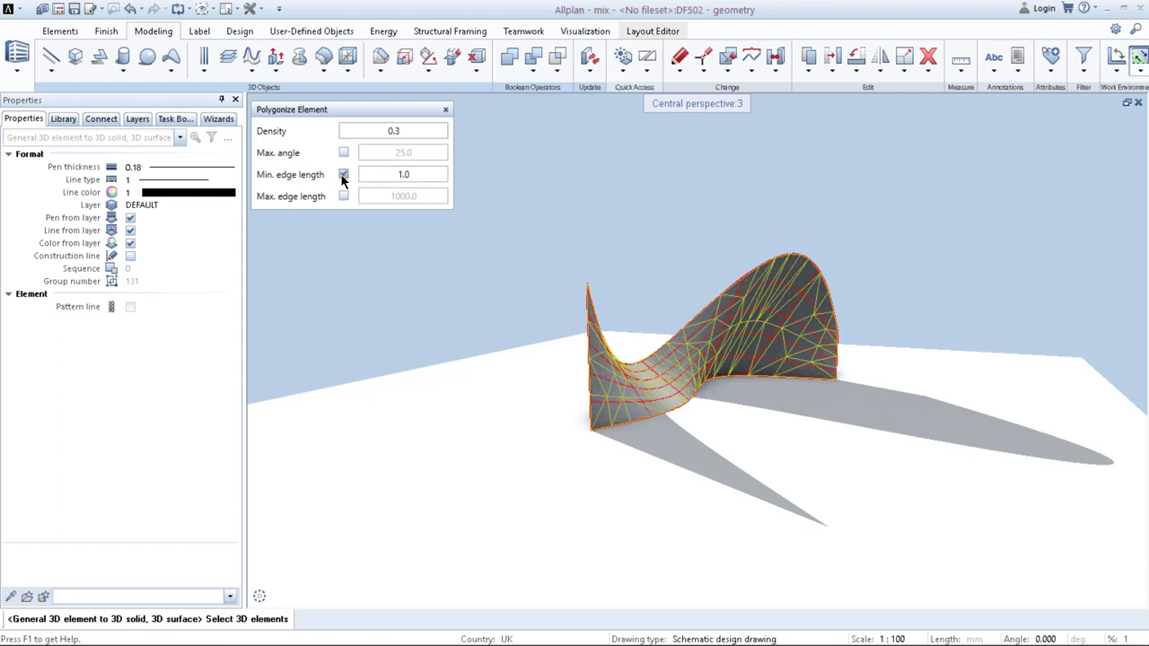
click(343, 153)
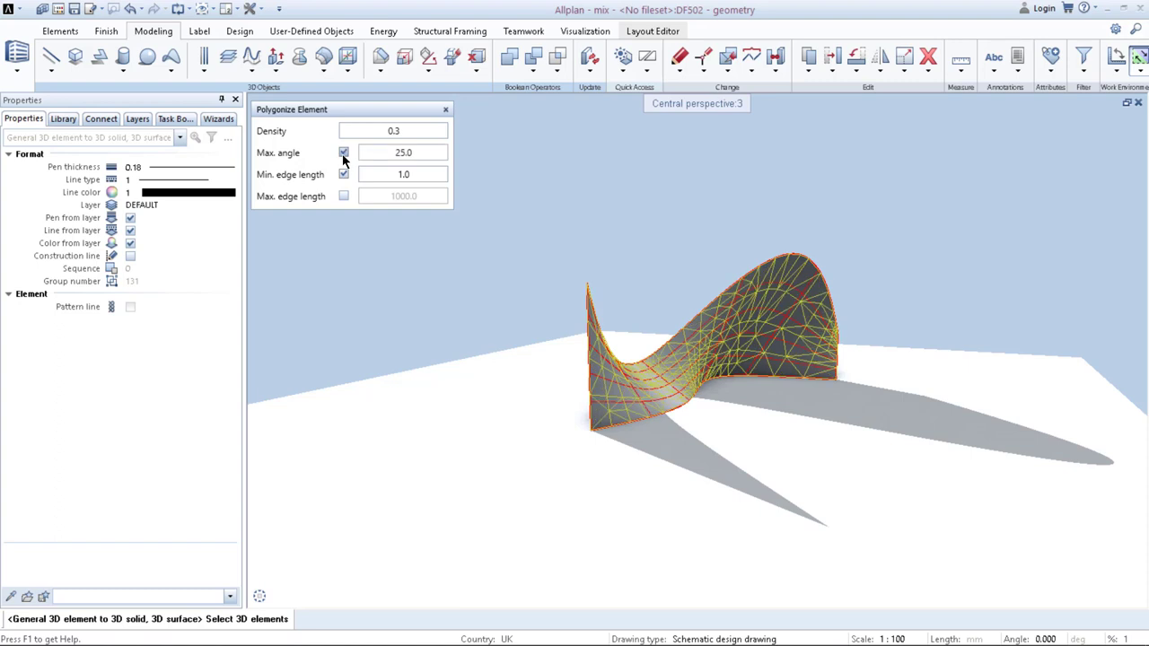
click(343, 153)
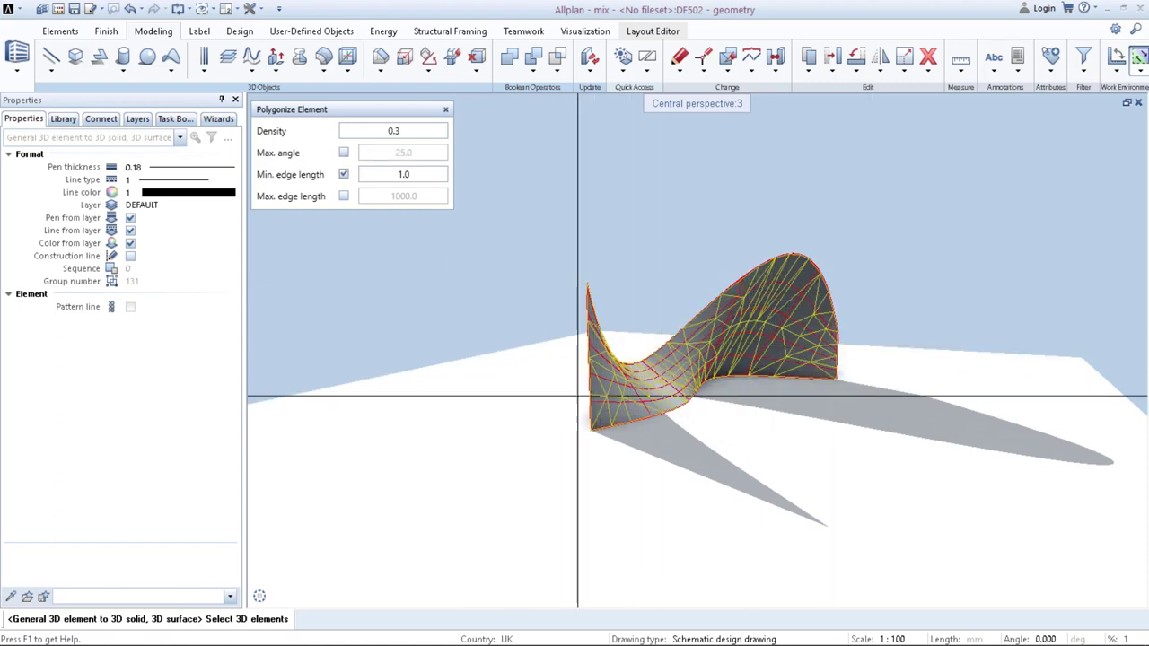
- Polygonize the swept surface with density 0.3 and minimum edge length 1.0, and inspect the triangulated mesh of the resulting 3D surface
click(343, 154)
click(343, 153)
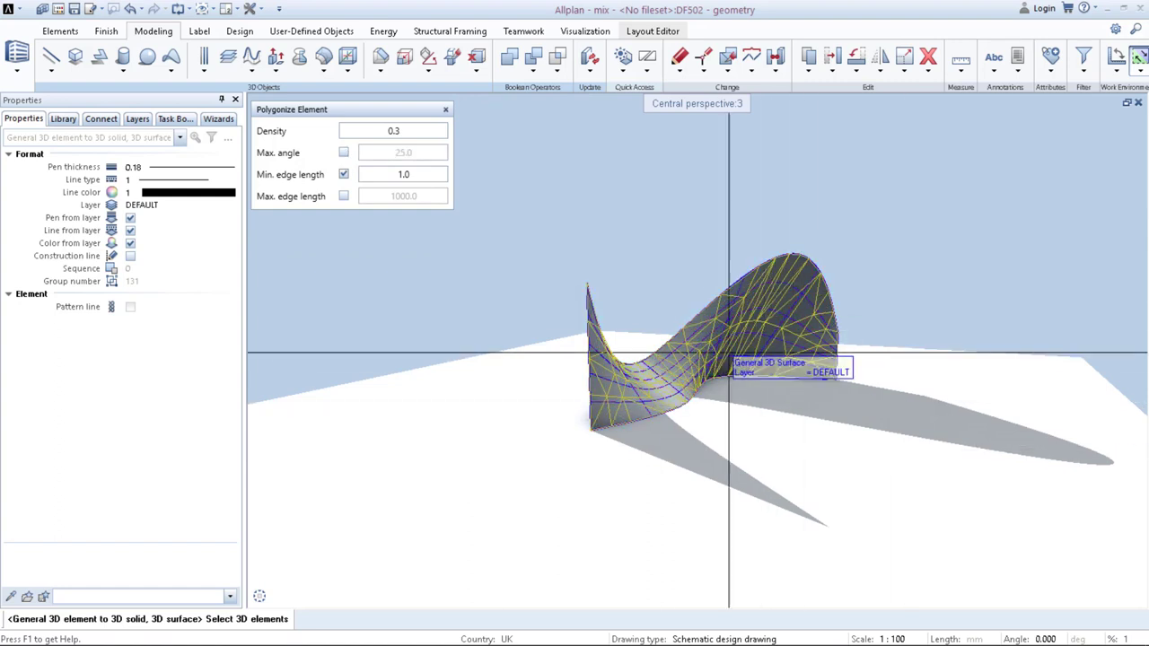
click(653, 409)
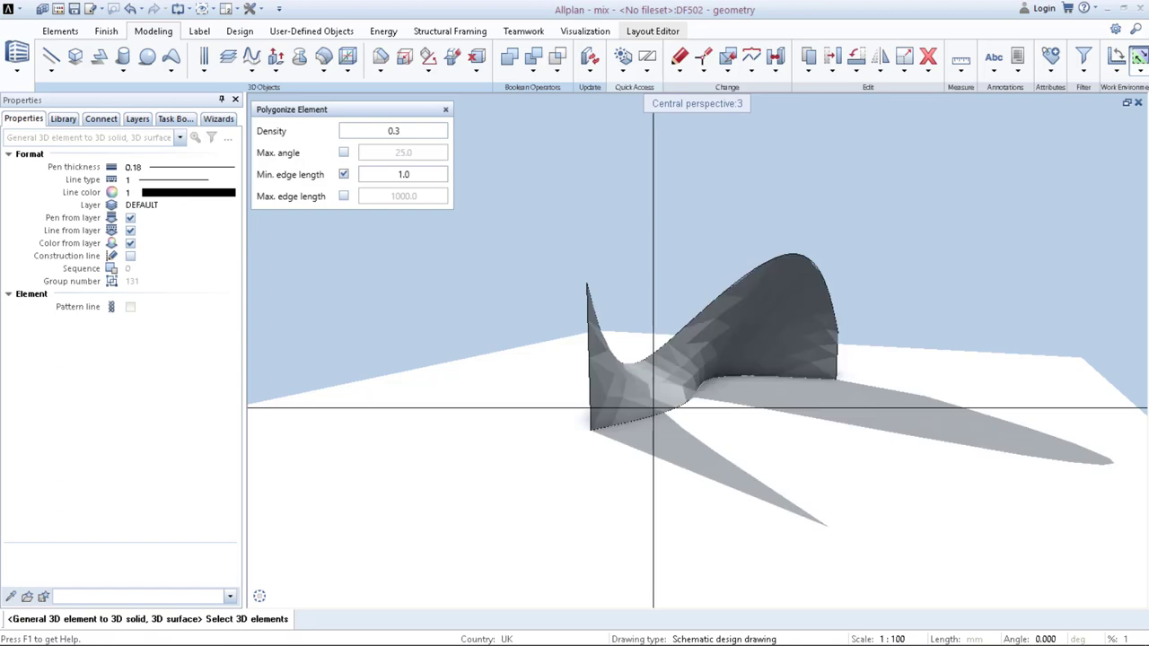
scroll(628, 413, up, 5)
key(Escape)
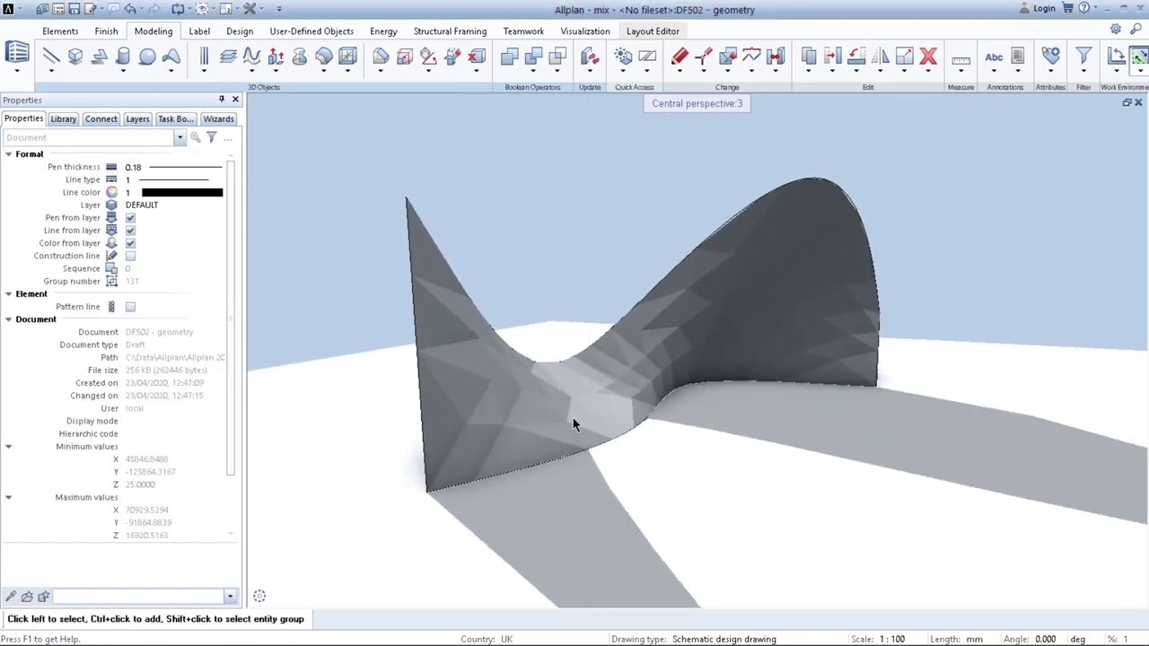
click(581, 408)
scroll(736, 305, down, 2)
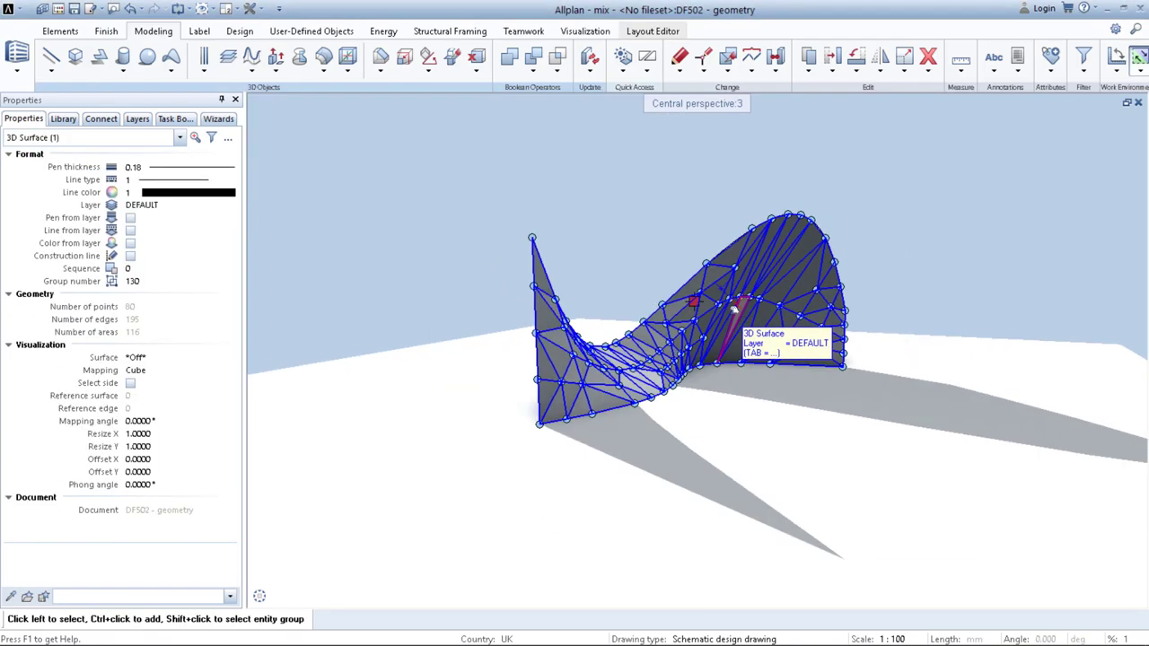
middle_drag(734, 308, 657, 322)
click(557, 217)
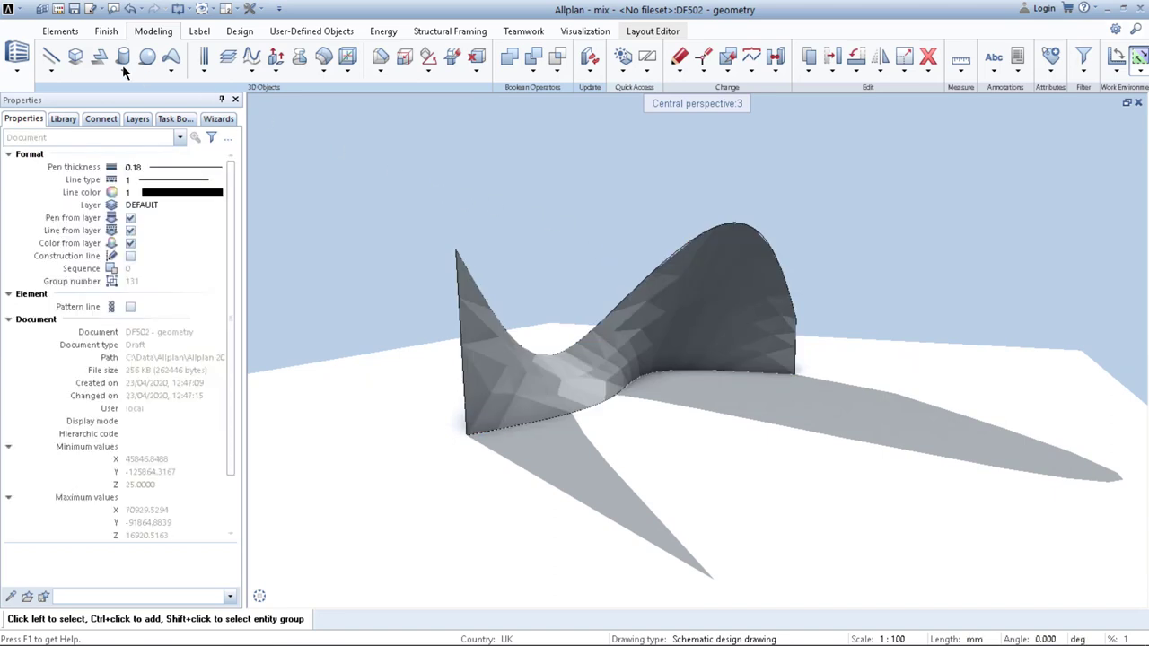
- Start the Facade tool and open its favorites, previewing the 01d Visibly connected template
click(59, 31)
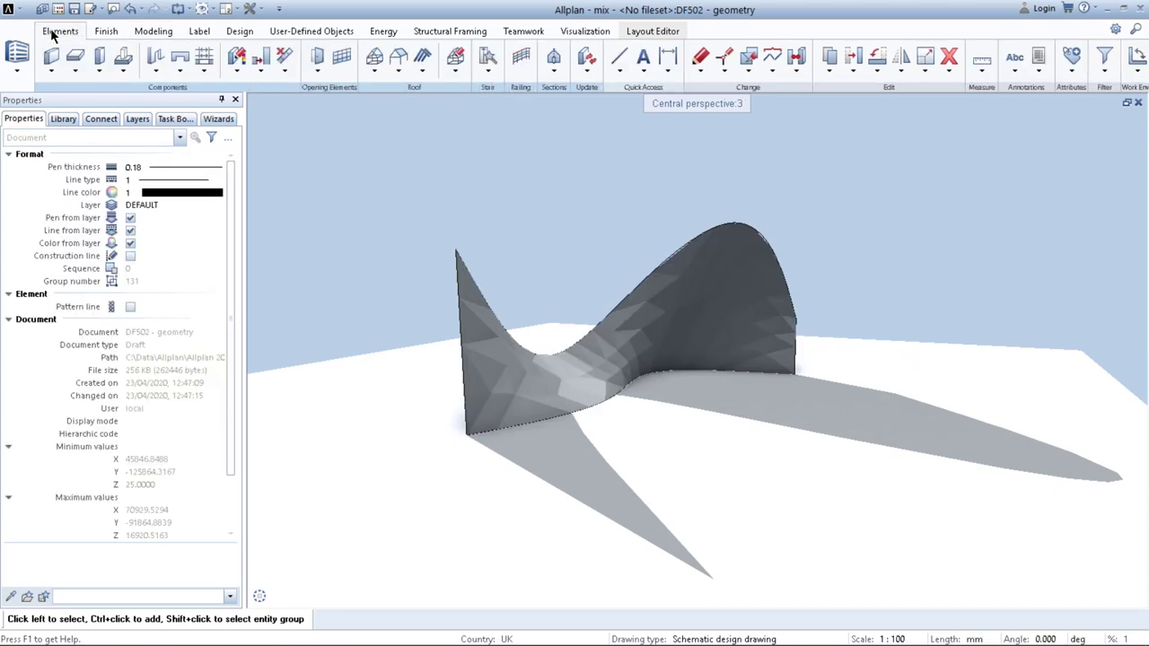
click(342, 58)
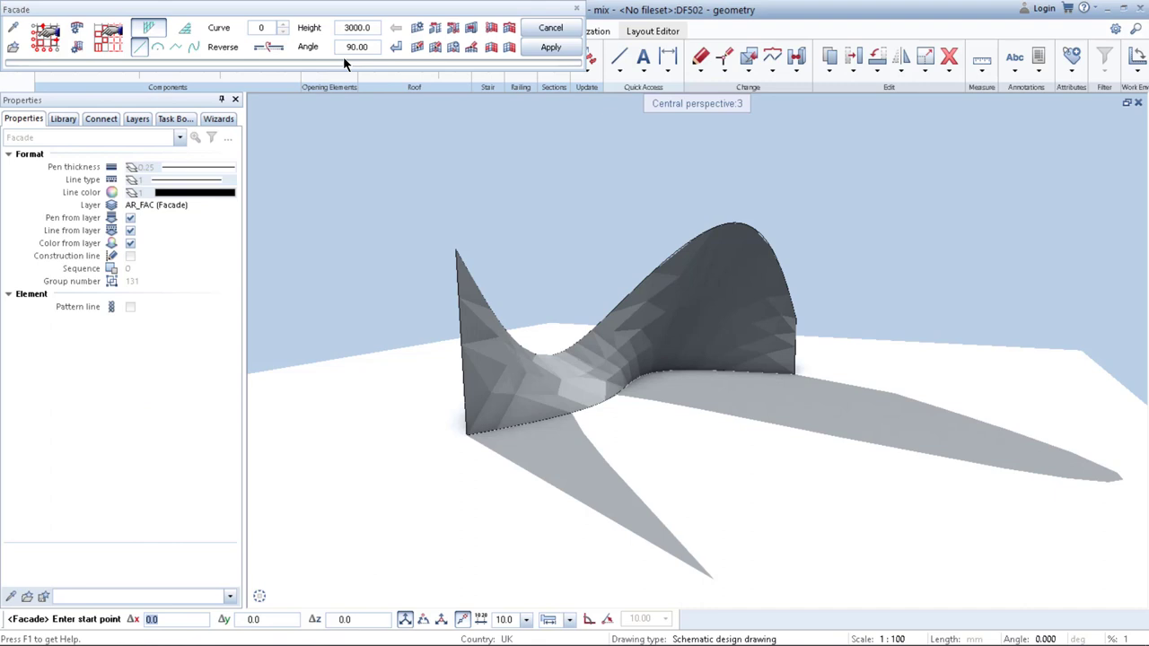
click(12, 51)
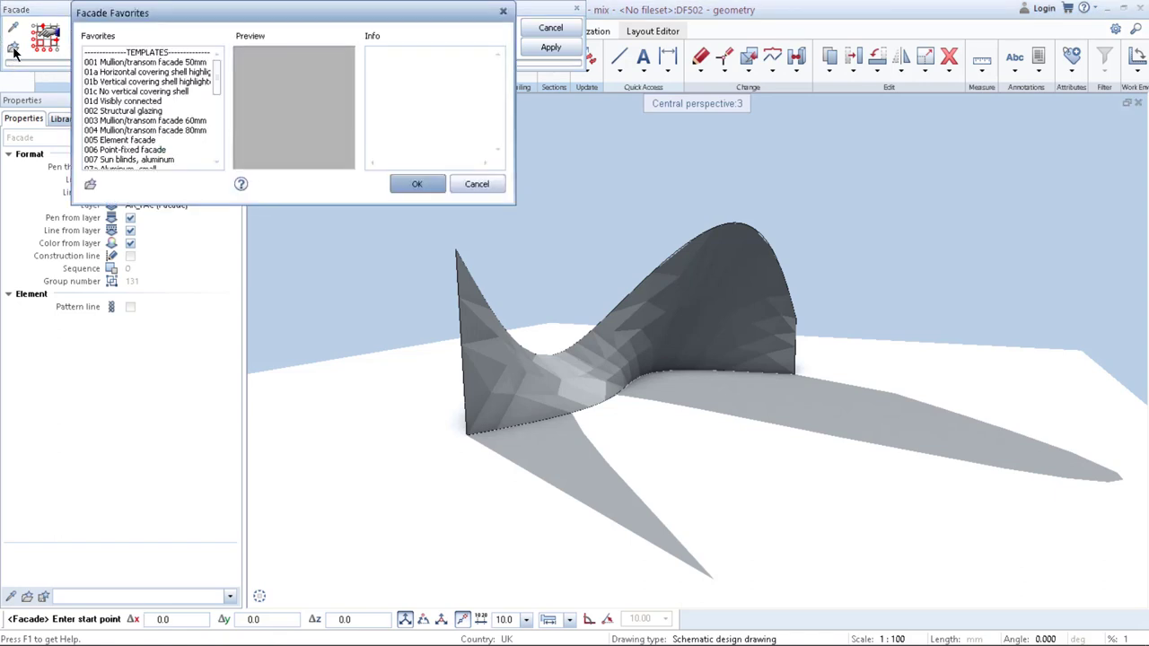
click(139, 82)
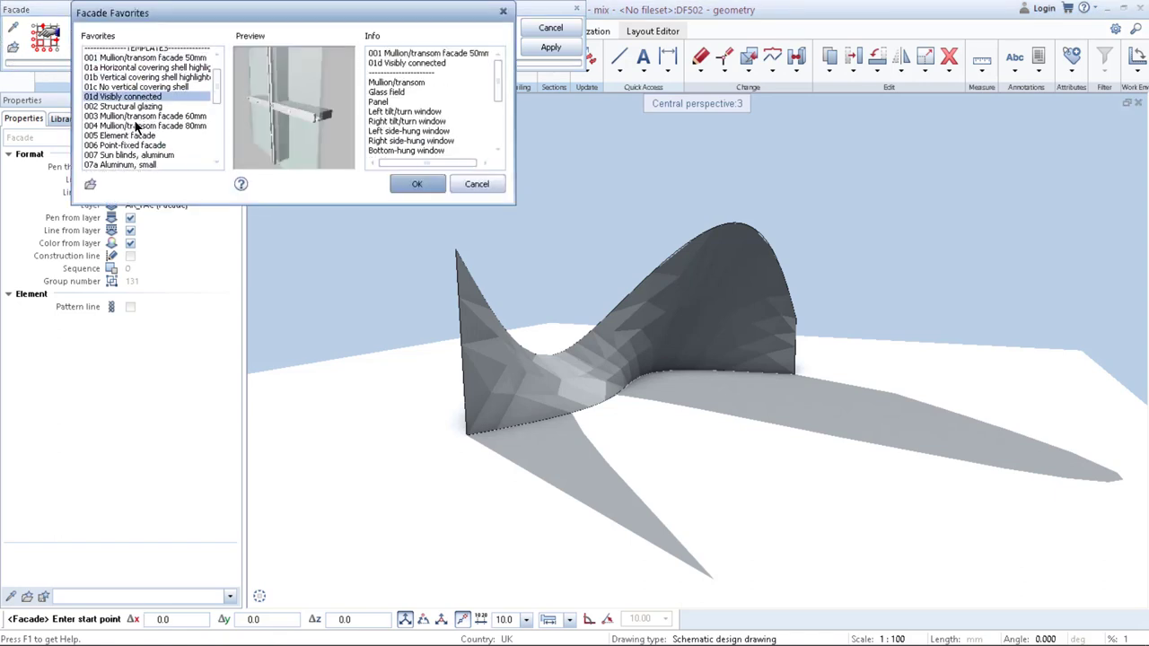
- Browse the previews of the remaining facade favorites down to 015 Trellis
key(Down)
key(Down)
key(Down)
key(Down)
key(Down)
key(Down)
key(Down)
key(Down)
key(Down)
key(Down)
key(Down)
key(Down)
key(Down)
key(Down)
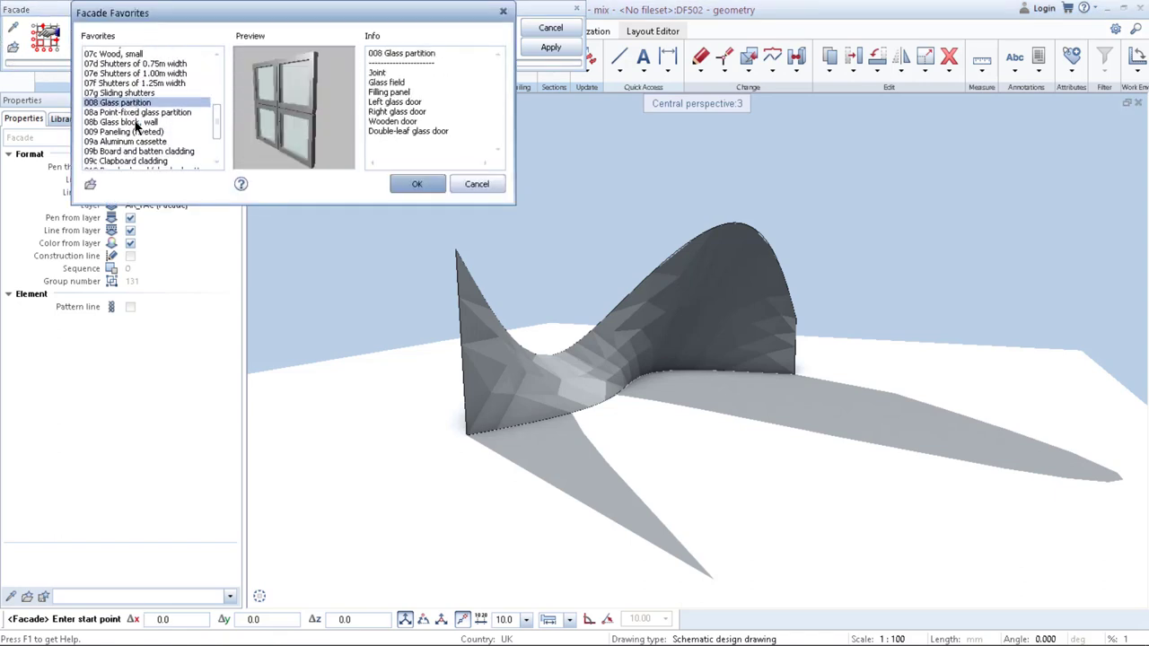
key(Down)
key(Down)
key(Down)
key(Down)
key(Down)
key(Down)
key(Down)
key(Down)
key(Down)
key(Down)
key(Down)
key(Down)
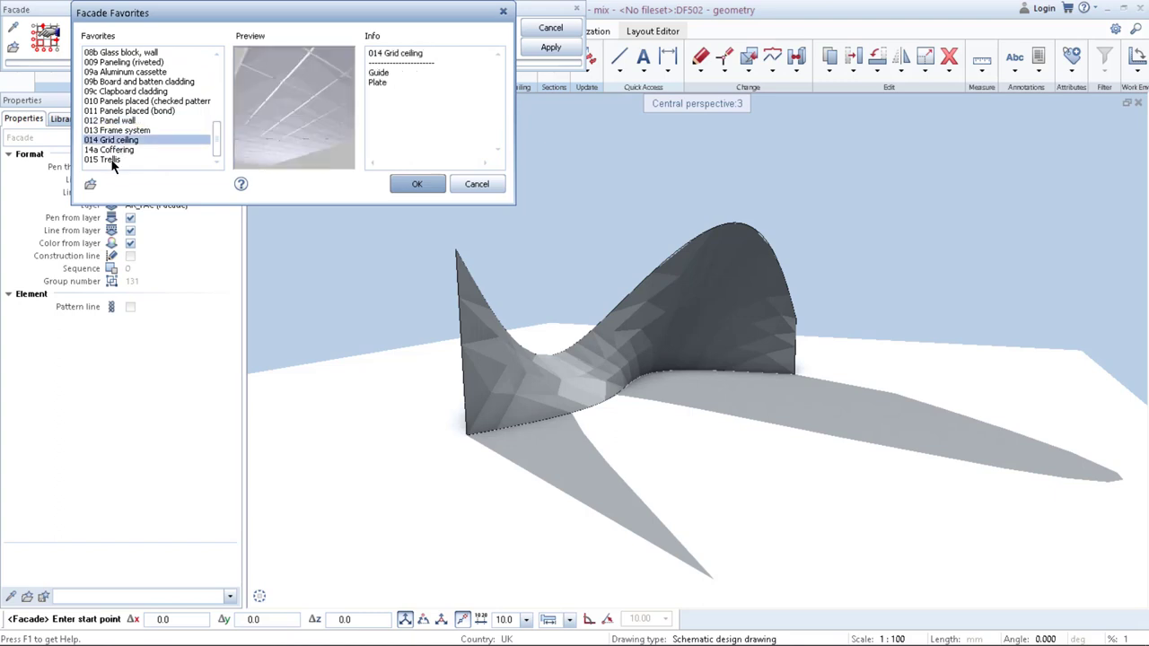
scroll(117, 134, up, 8)
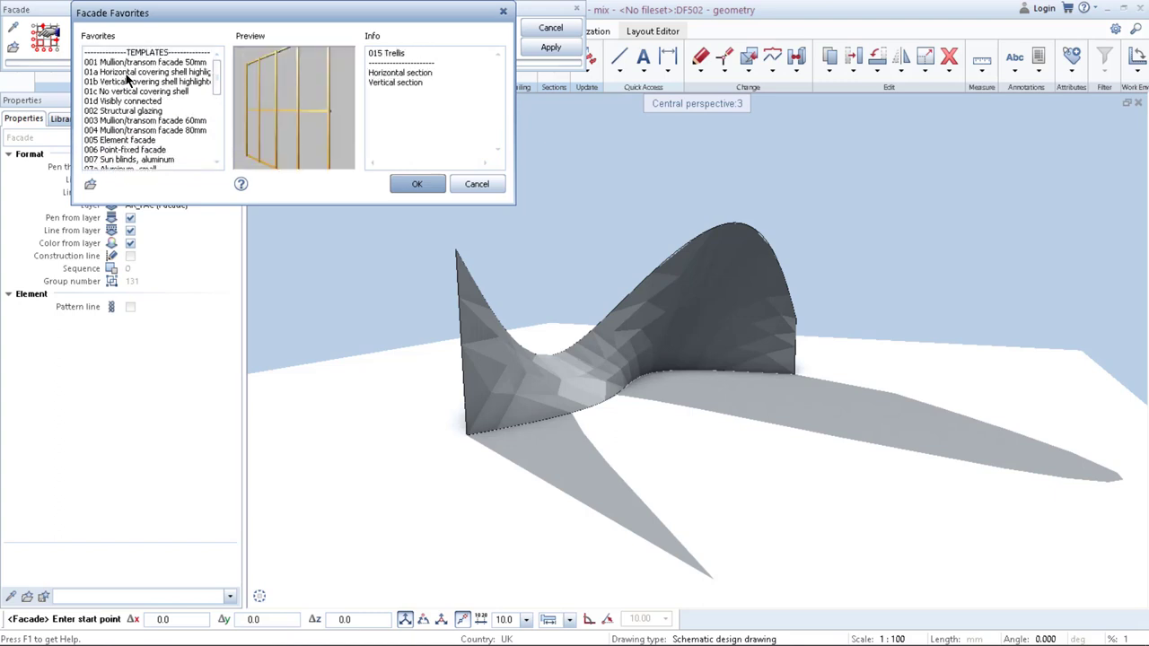
- Compare the variants of the 50 mm mullion/transom facade and load the favorite 01d Visibly connected
click(126, 74)
click(128, 81)
click(130, 92)
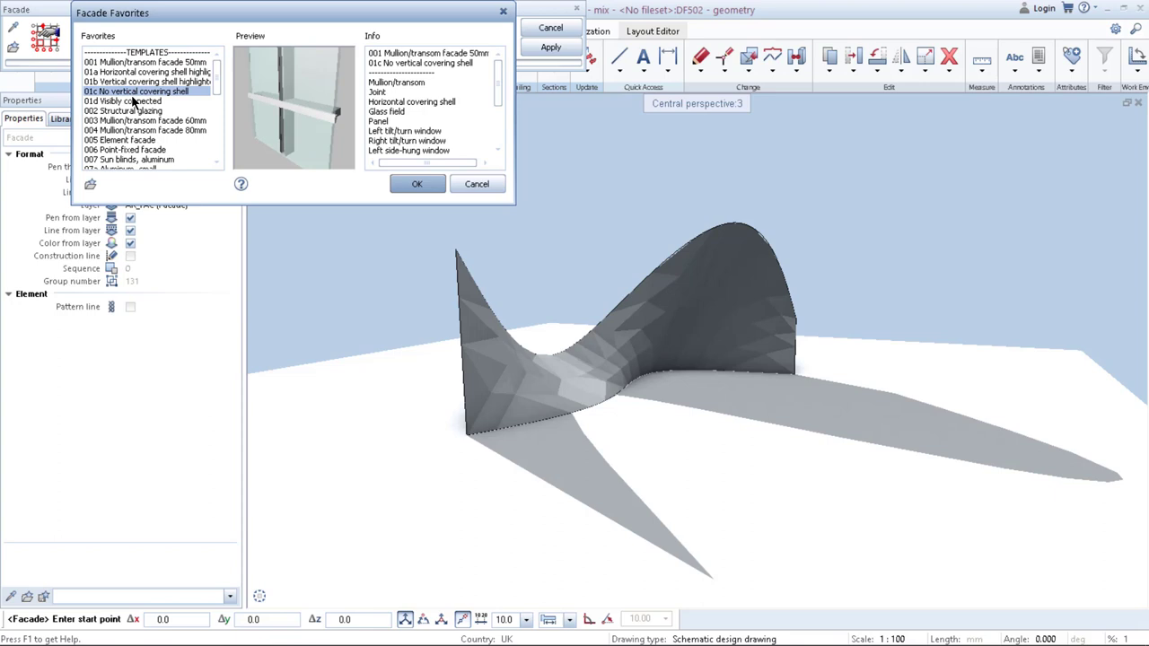
click(132, 101)
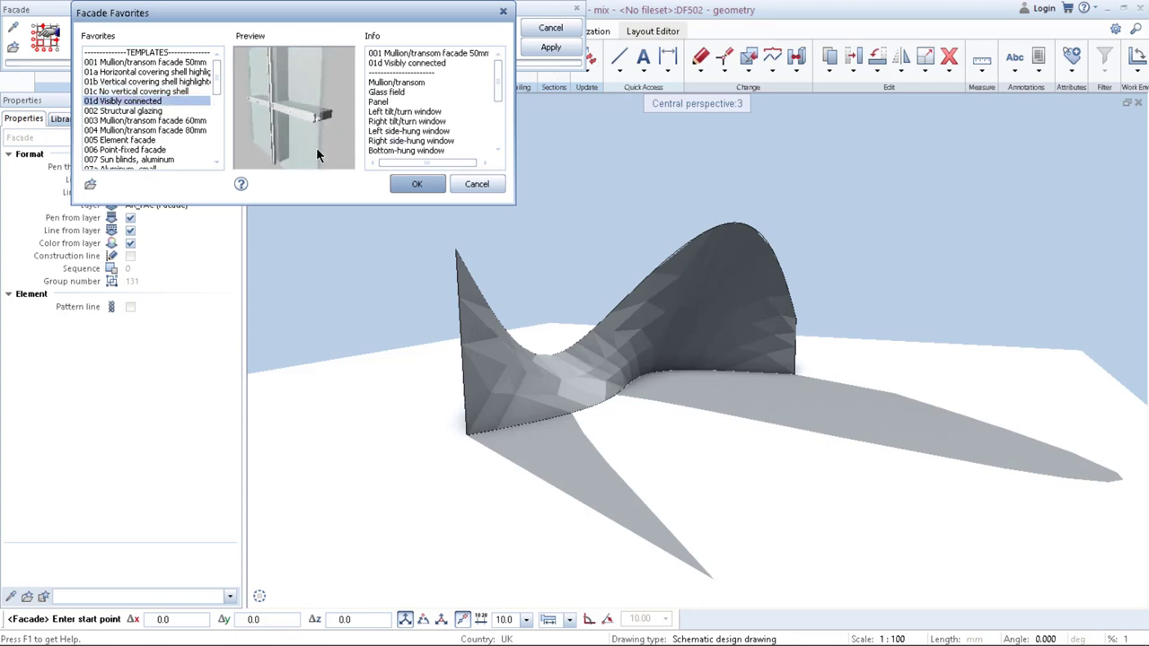
click(406, 183)
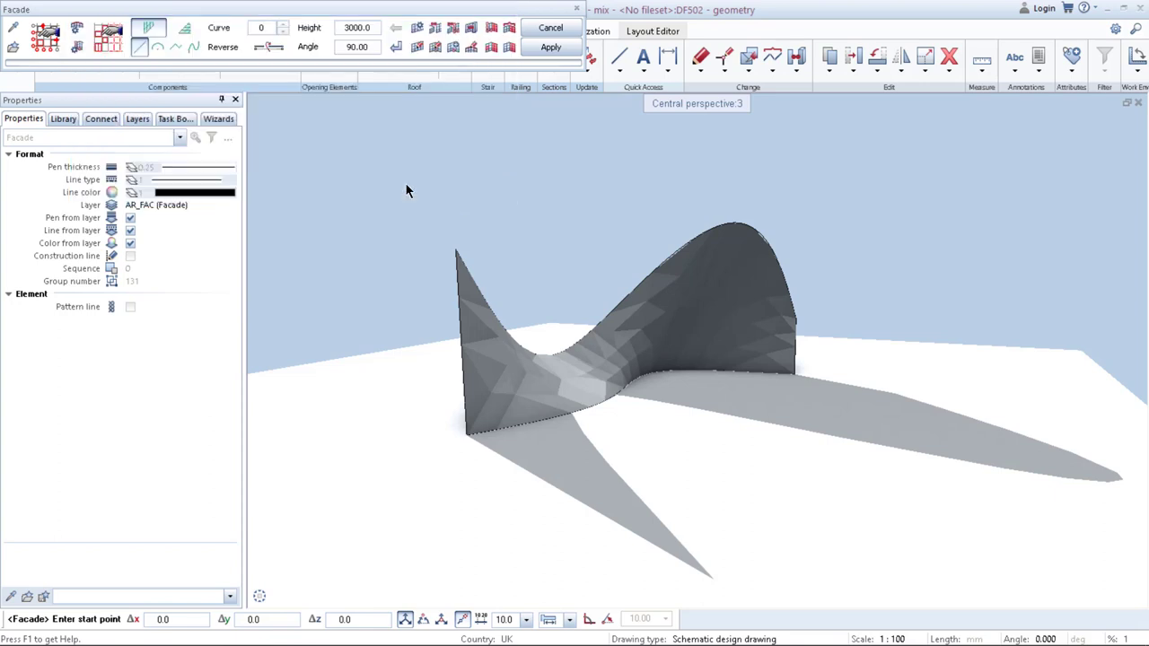
- Set the facade scheme's partial length to 5000 mm for both the first and second global divisions
click(43, 41)
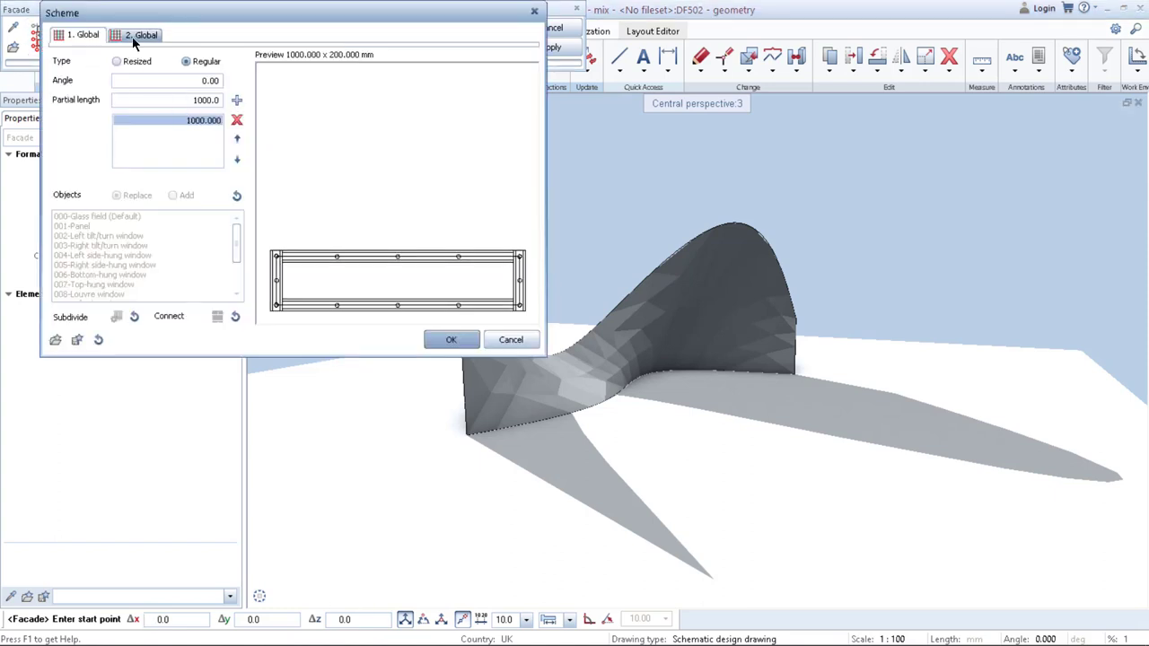
click(132, 35)
click(71, 39)
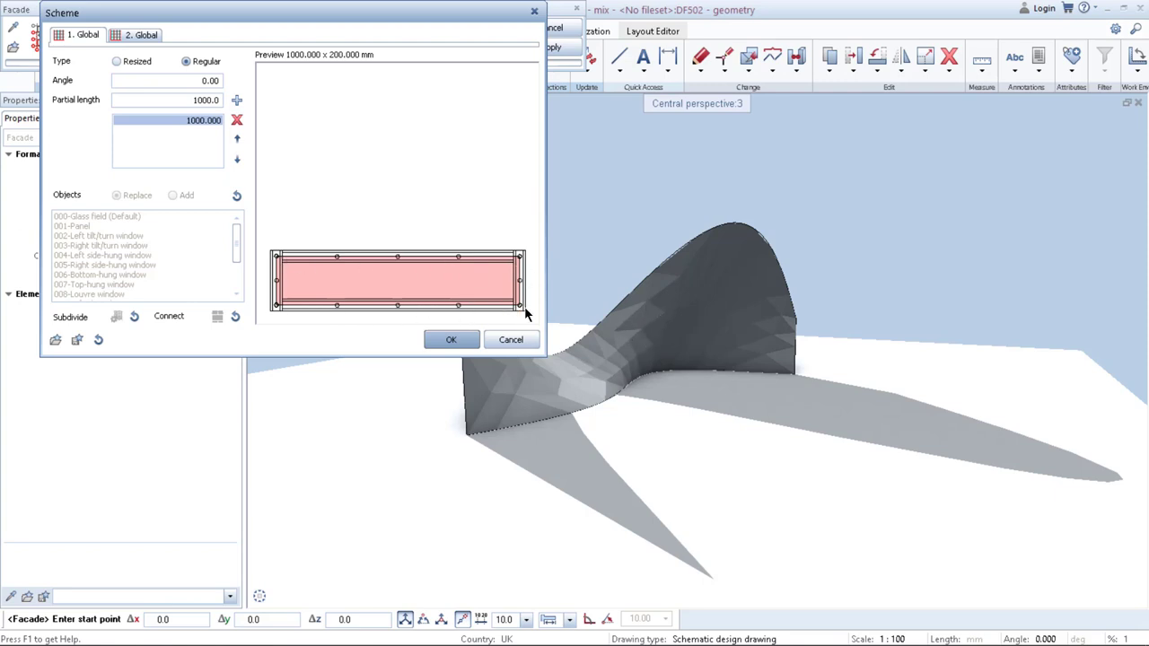
click(132, 35)
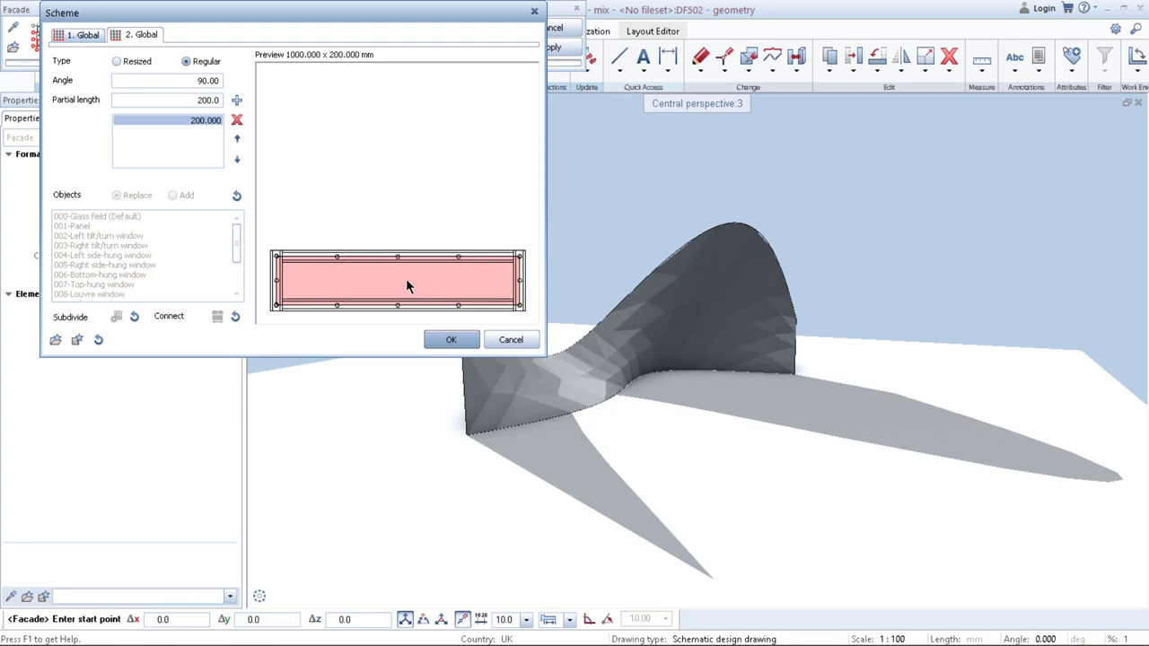
double_click(201, 99)
text(500)
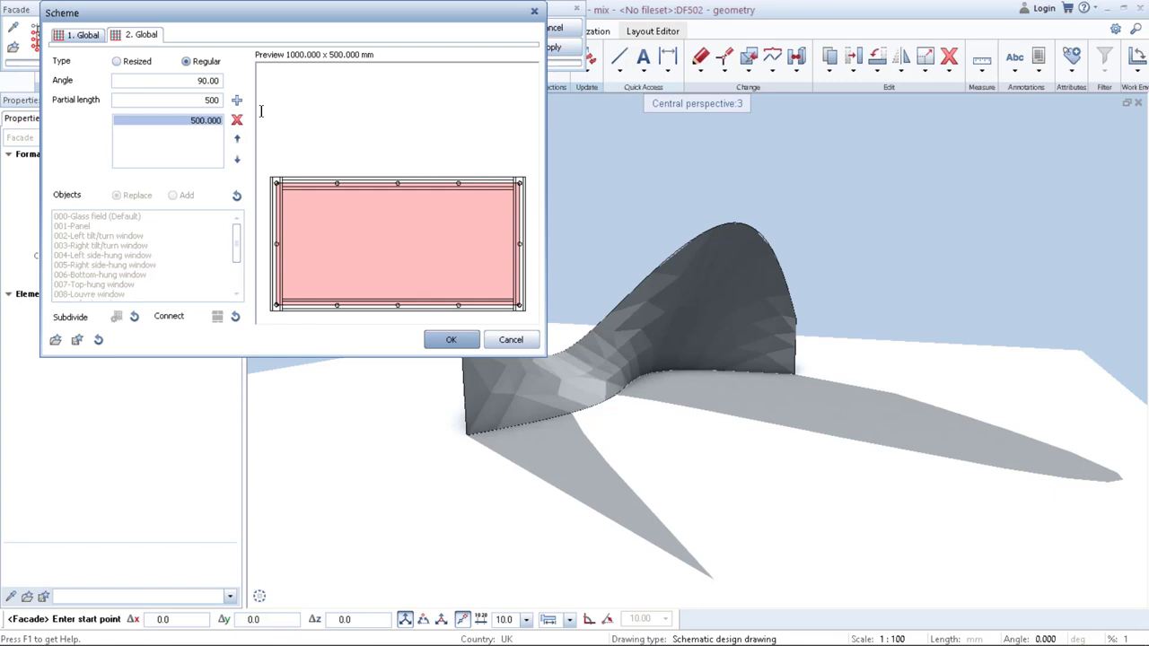
text(0)
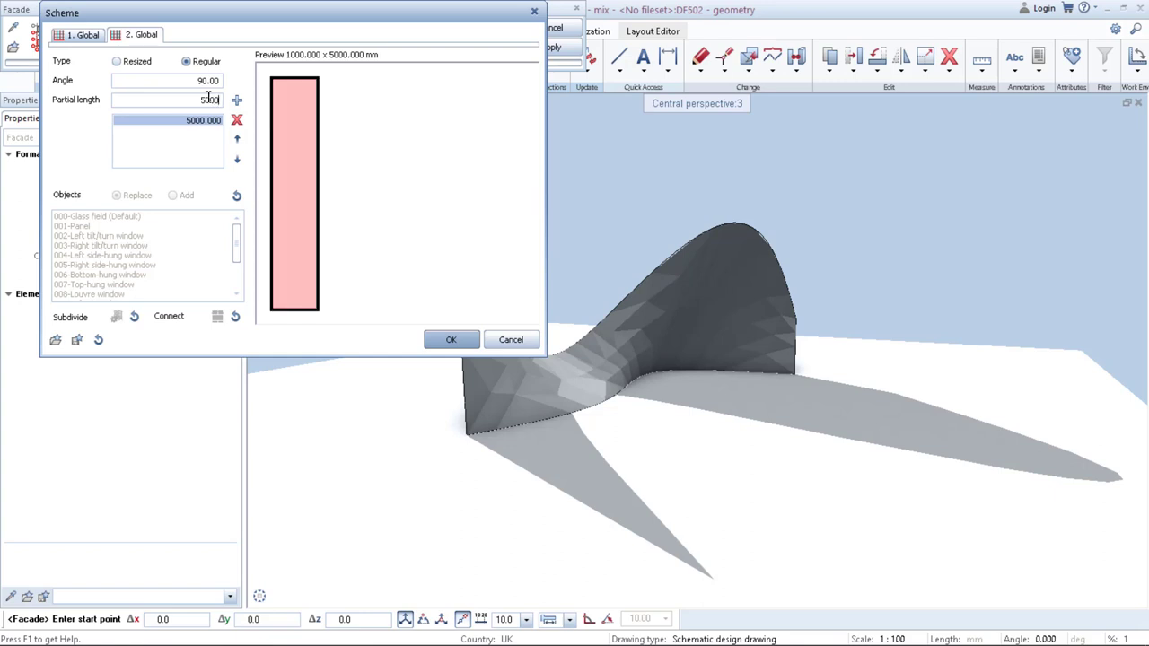
click(87, 36)
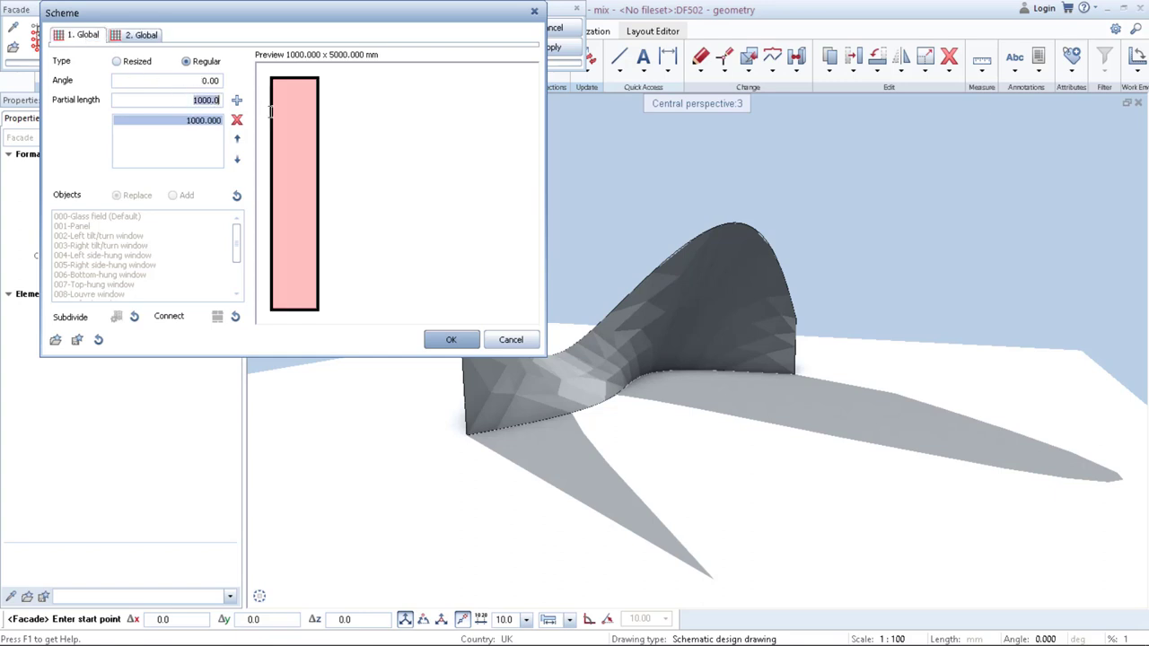
text(5000)
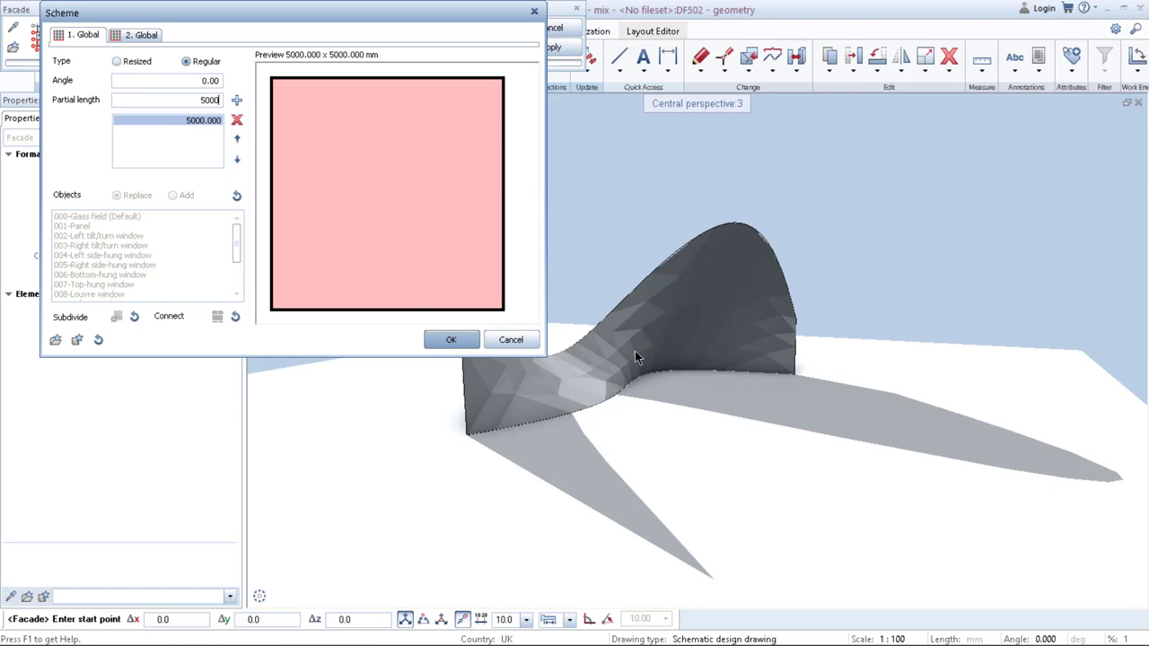
click(451, 339)
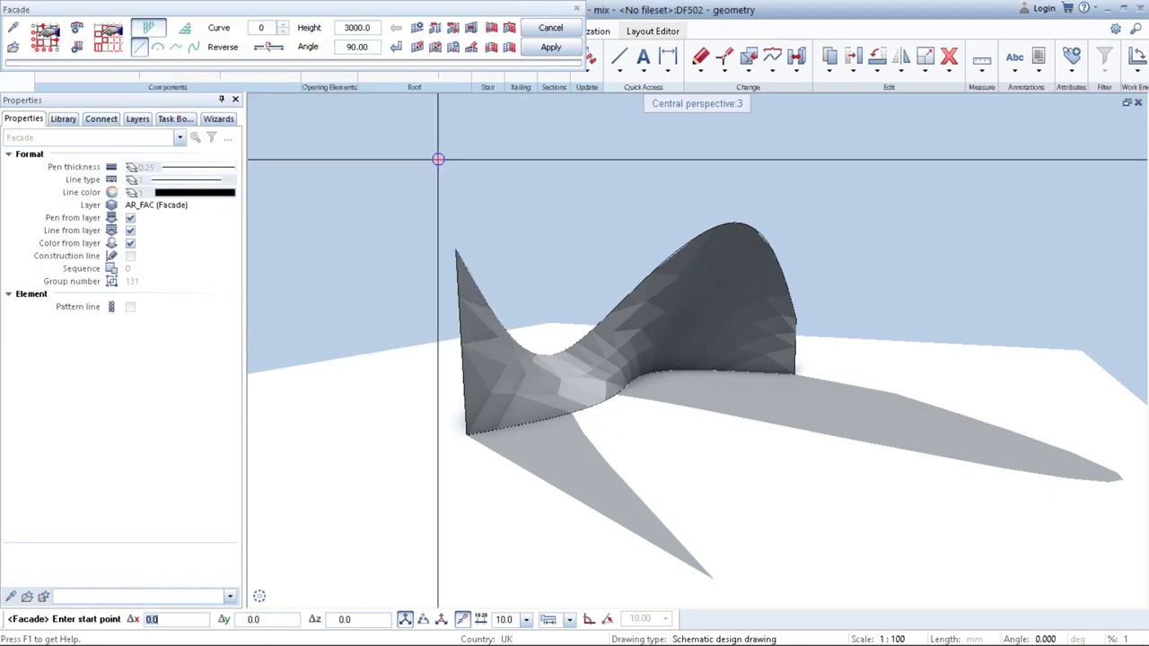
- Create the facade from the polygonized 3D surface and finish the Facade command
click(434, 31)
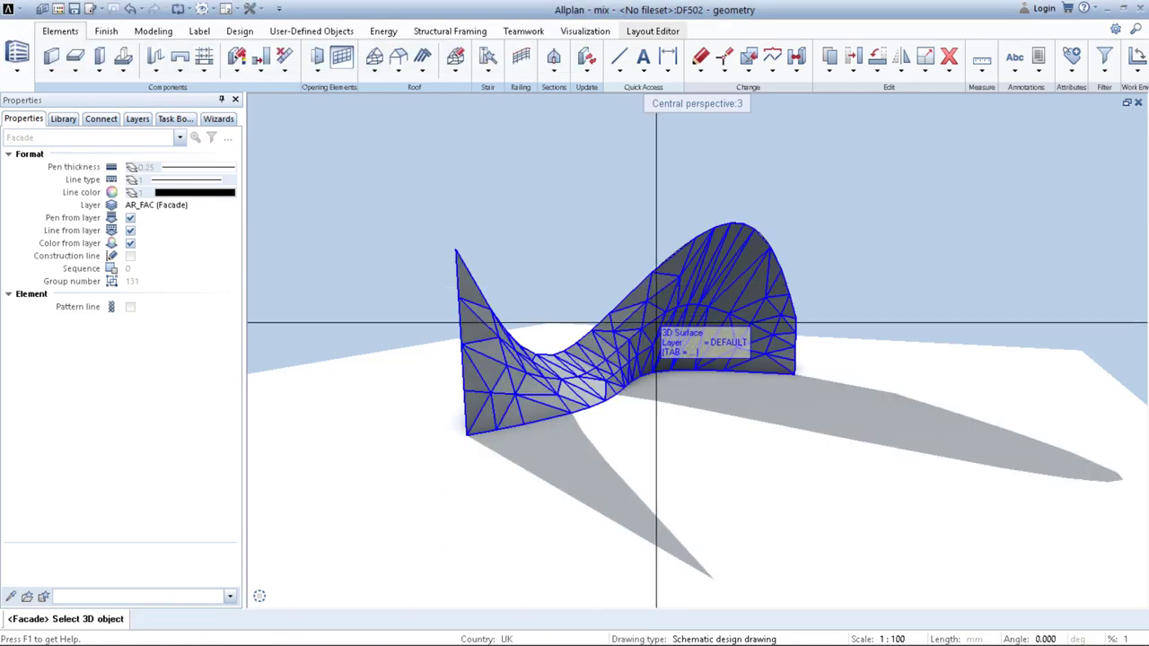
click(643, 335)
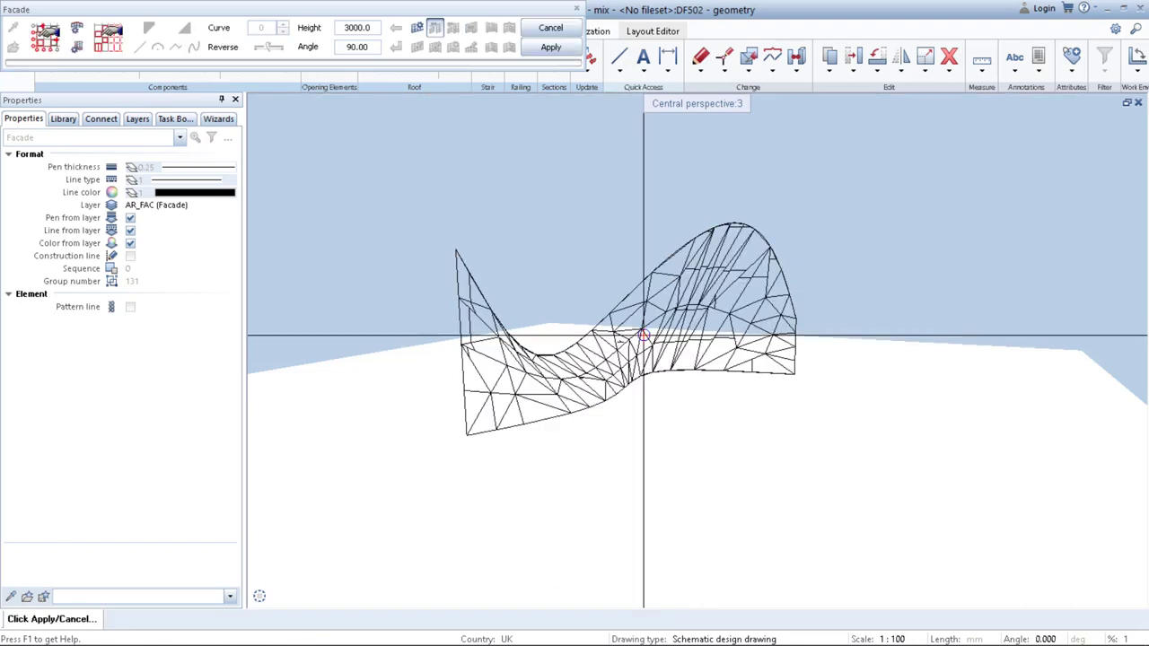
click(550, 47)
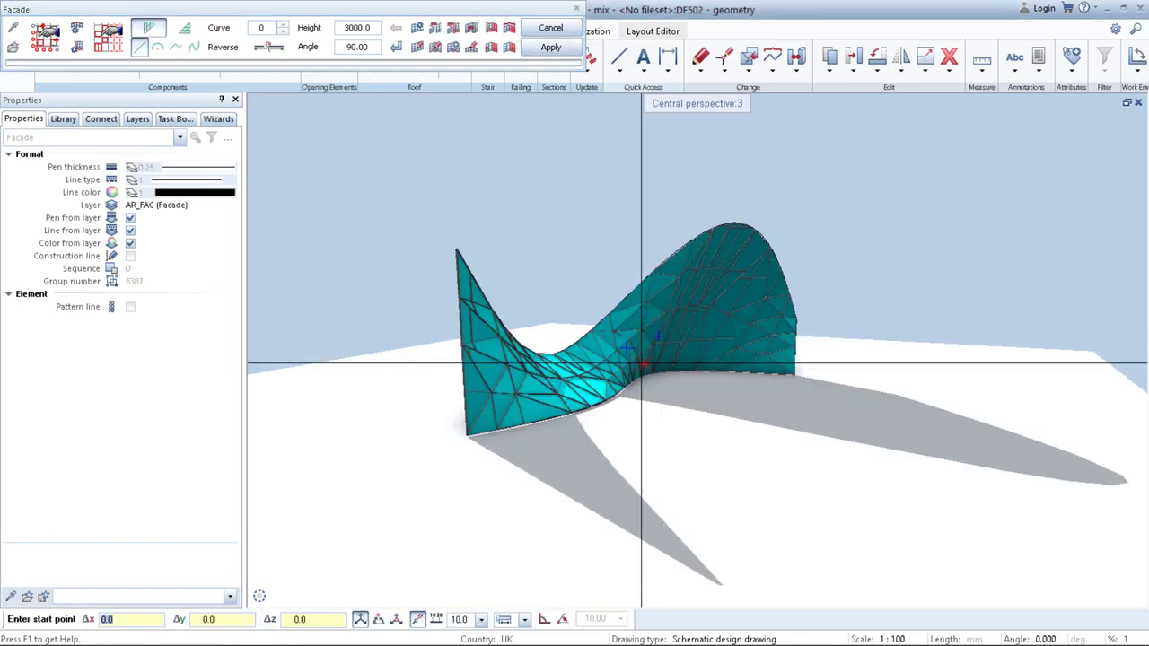
key(Escape)
- Orbit around the facade to examine its glass panels and mullions from the front and back
click(314, 597)
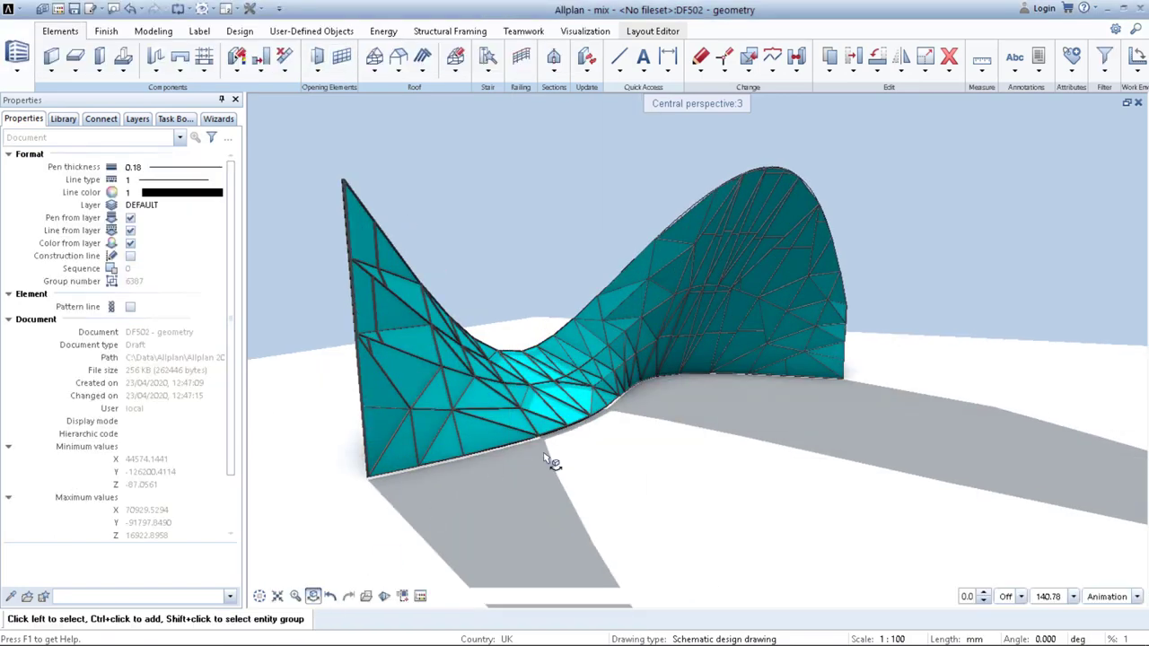
drag(549, 462, 531, 403)
shift+middle_drag(531, 403, 663, 329)
drag(658, 327, 536, 364)
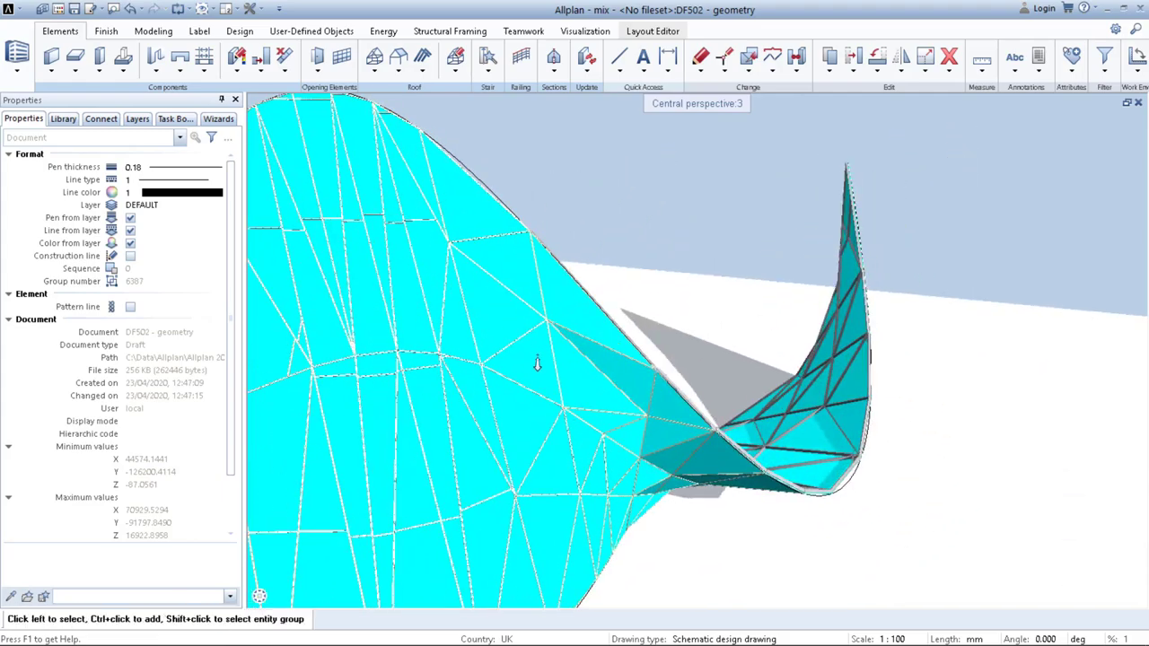
scroll(680, 398, down, 3)
drag(681, 400, 554, 436)
right_drag(646, 334, 687, 386)
drag(688, 387, 670, 417)
right_drag(669, 417, 669, 475)
drag(669, 475, 607, 460)
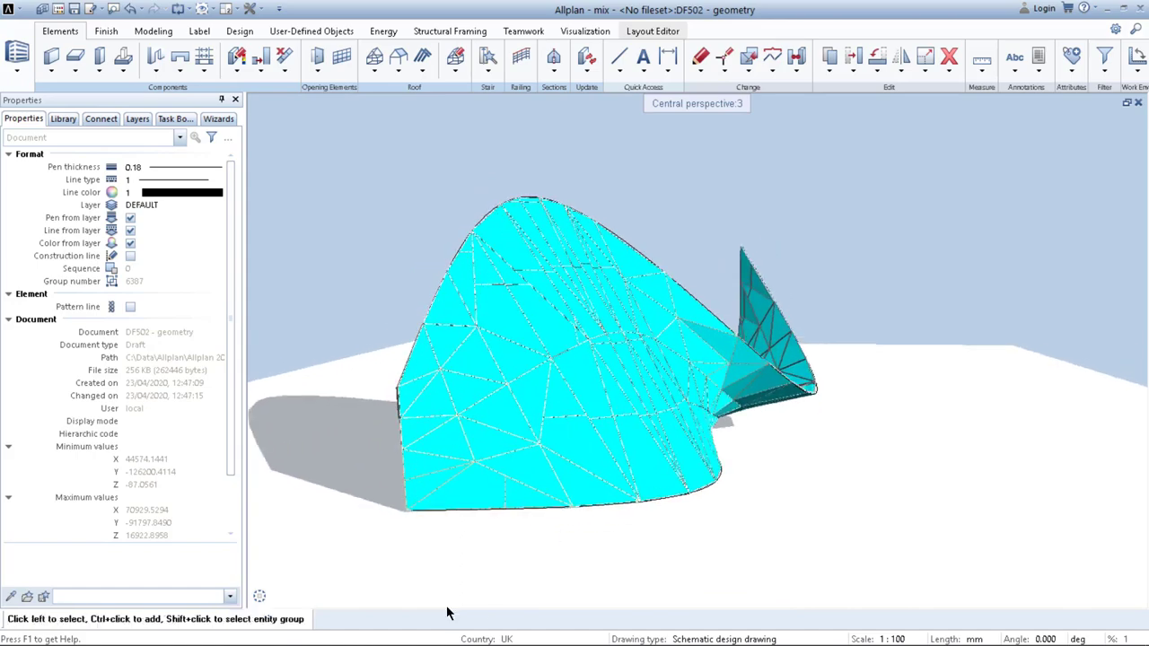
- Edit the facade's face objects, delete the Glass field object, and apply the change to the facade
double_click(555, 427)
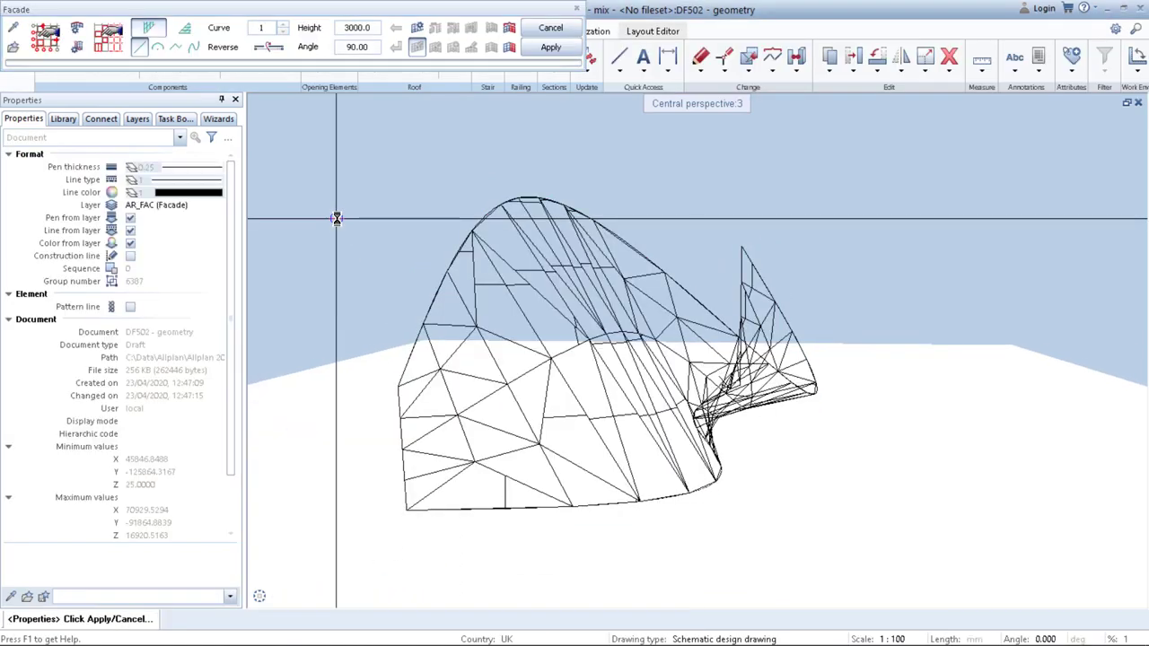
click(107, 40)
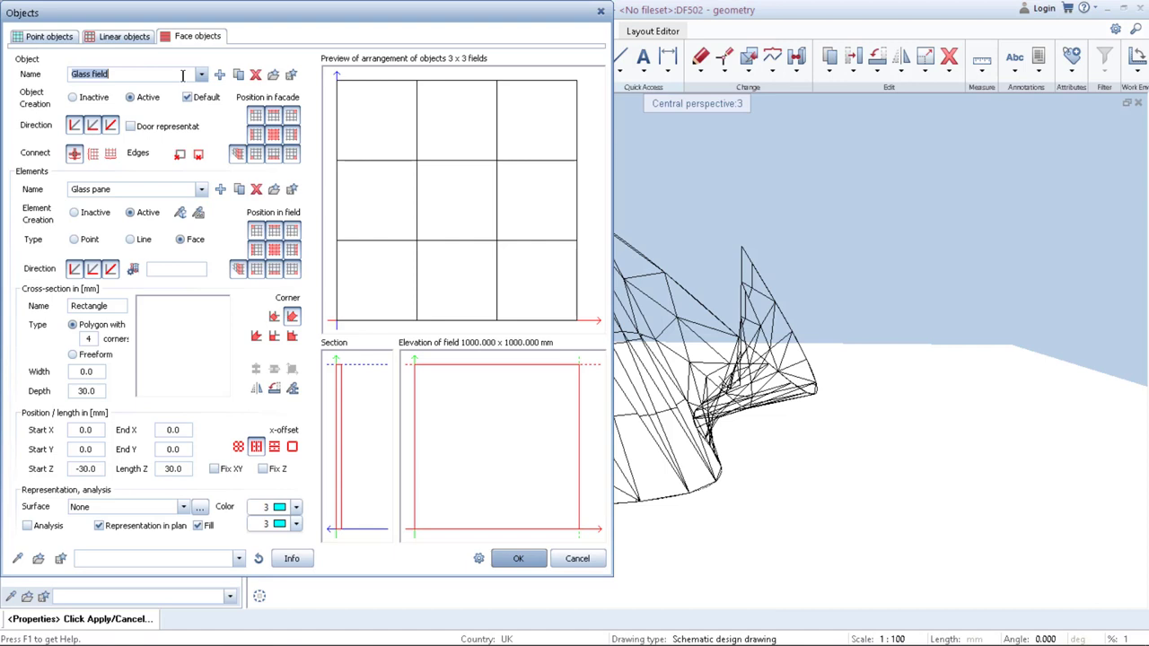
click(255, 79)
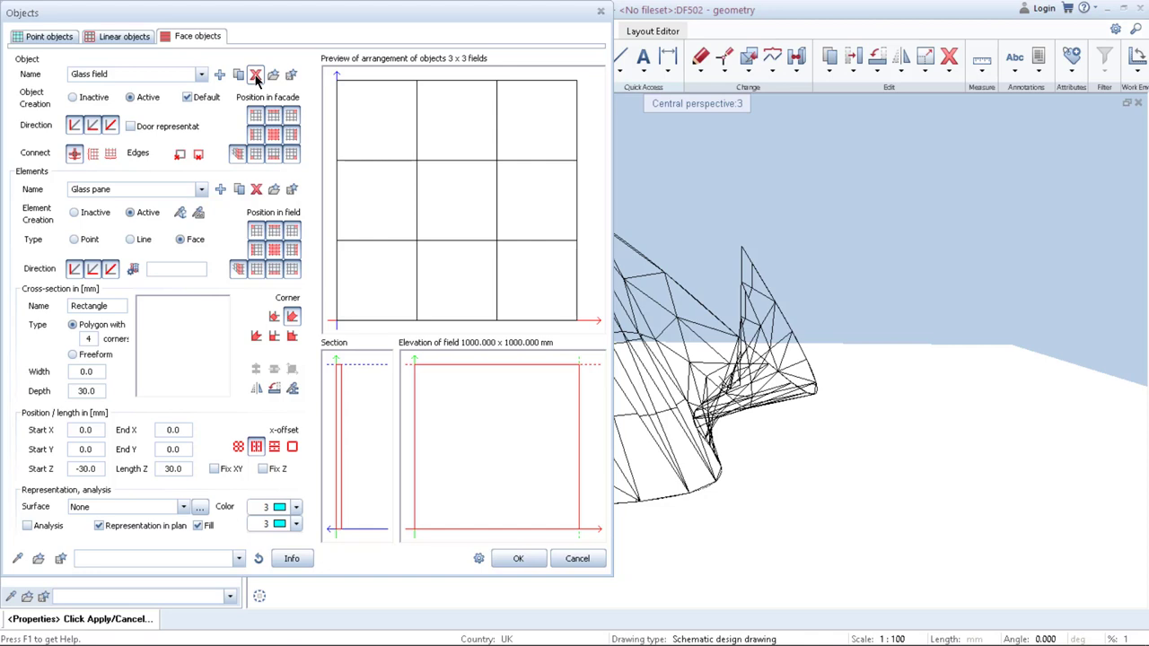
click(255, 77)
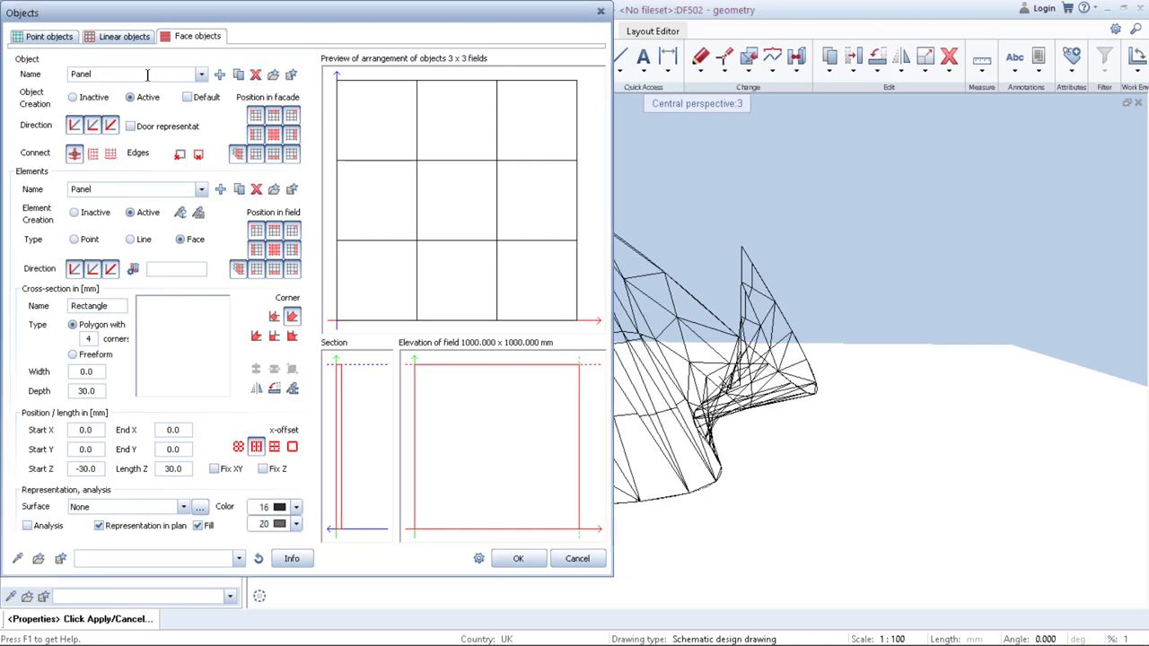
click(516, 558)
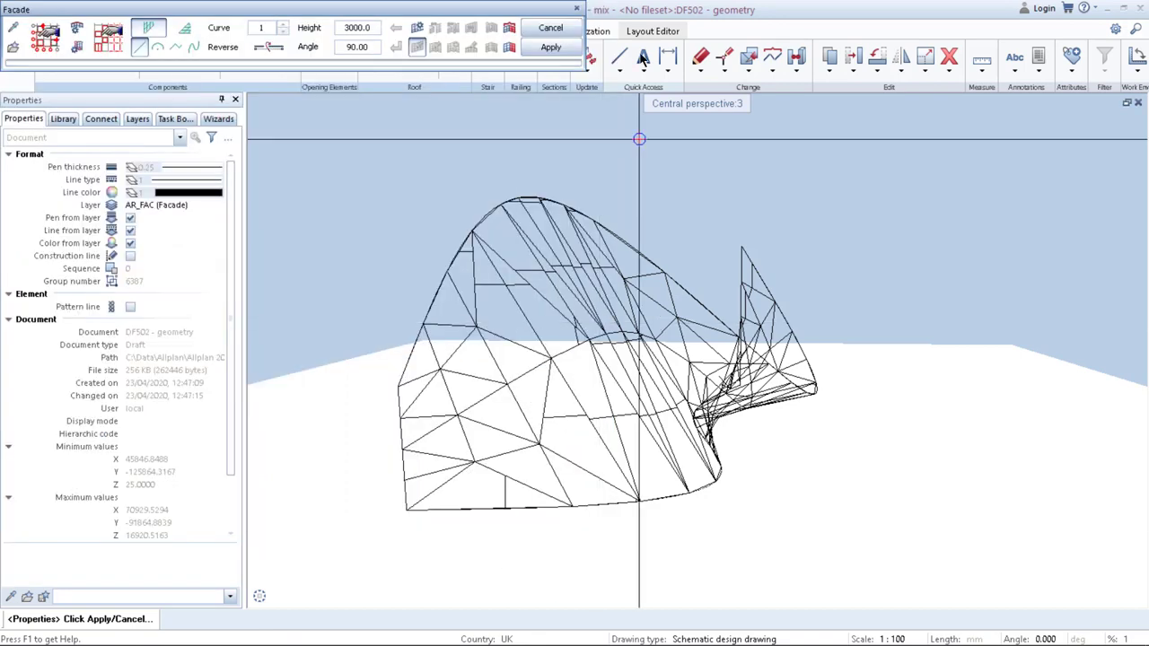
click(562, 46)
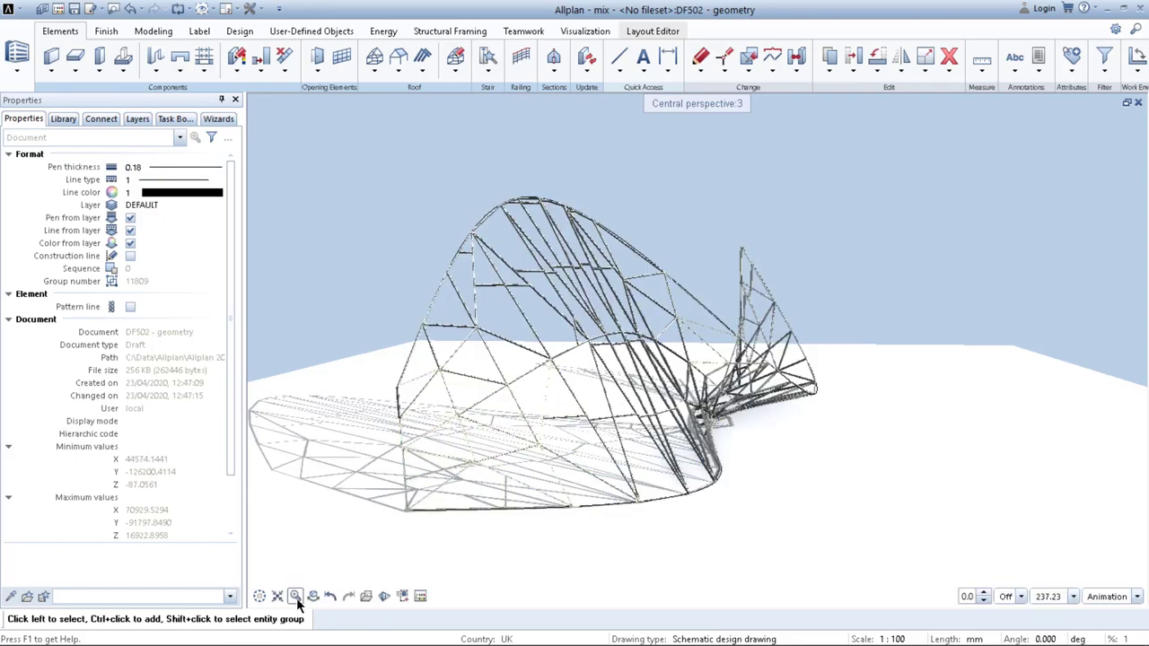
- Orbit around the facade without its glass panels to examine the remaining mullion framework from several sides
click(313, 595)
drag(529, 433, 1112, 476)
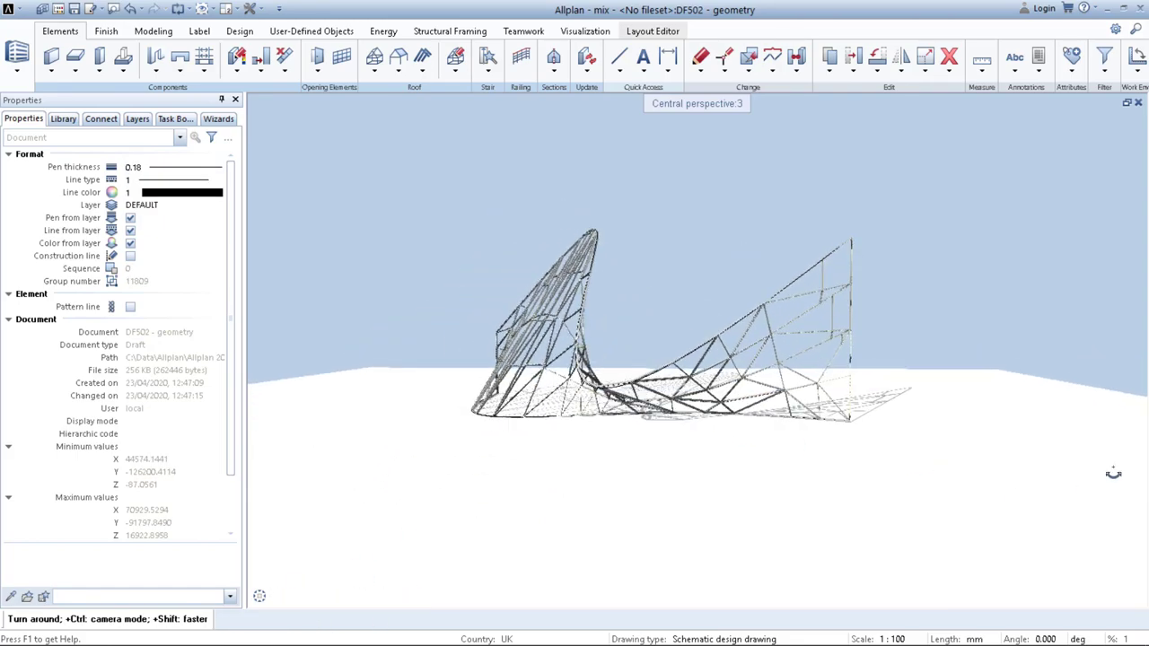
drag(617, 424, 657, 386)
drag(577, 382, 813, 387)
middle_drag(752, 409, 703, 411)
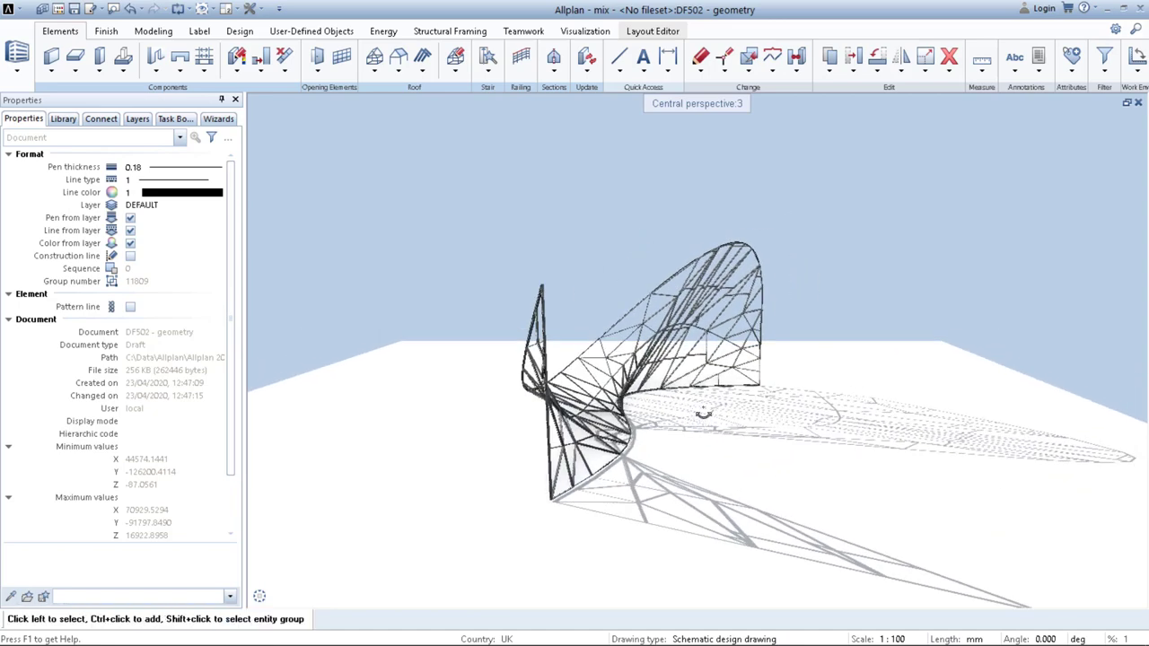
scroll(773, 403, up, 1)
drag(703, 411, 843, 463)
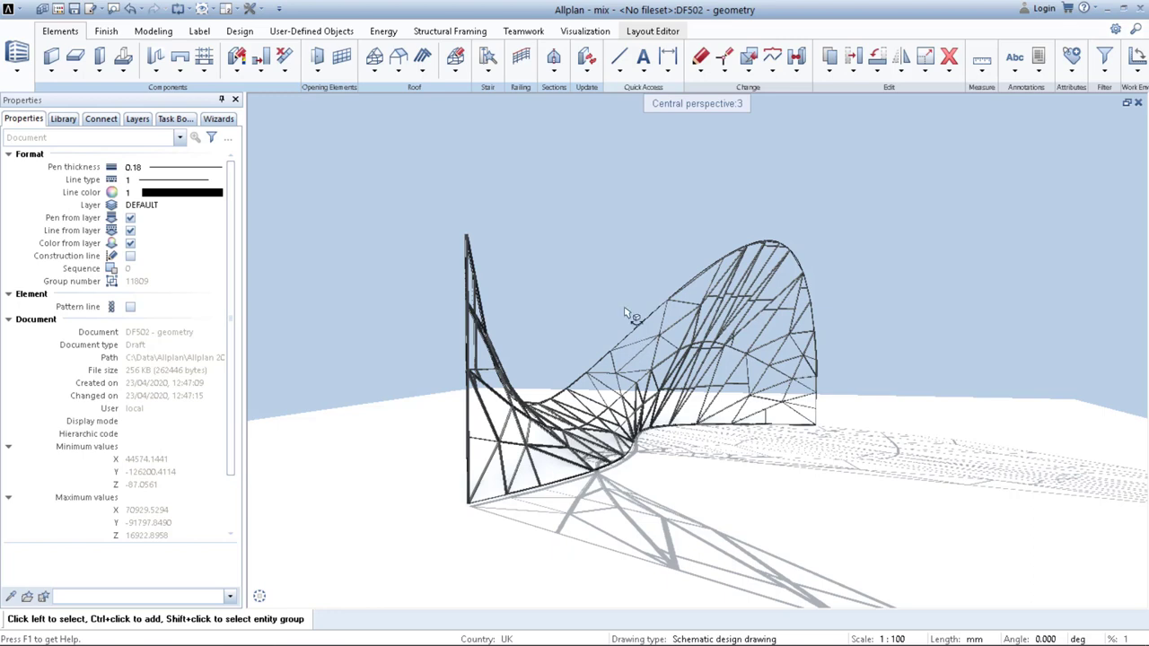
- Open drawing file 500 building_facade and bring the building's curved front and floor slabs into view
key(F2)
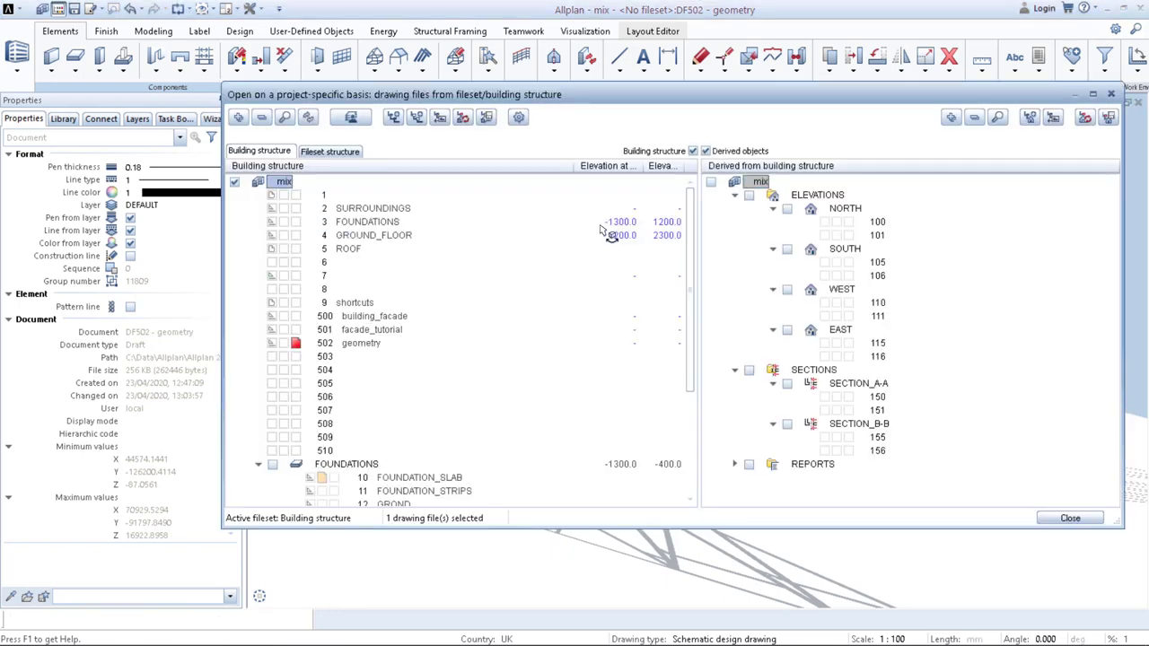
double_click(367, 320)
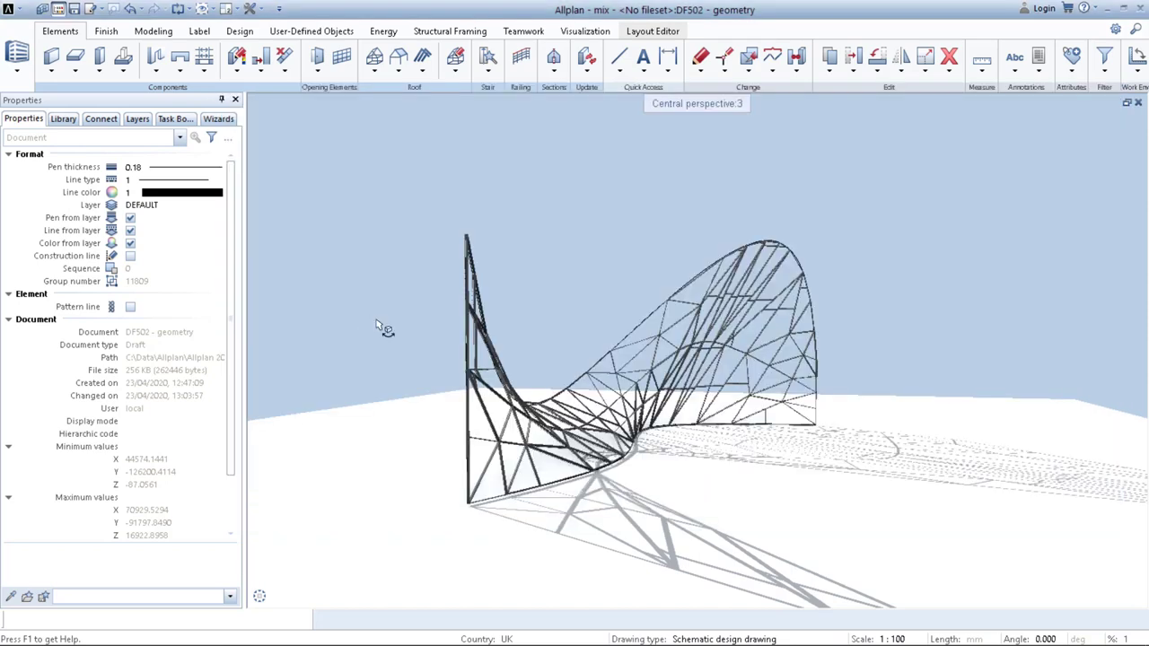
drag(994, 374, 526, 334)
shift+middle_drag(526, 334, 718, 404)
right_drag(718, 404, 718, 485)
drag(718, 485, 761, 406)
shift+middle_drag(761, 407, 595, 335)
shift+middle_drag(700, 366, 353, 296)
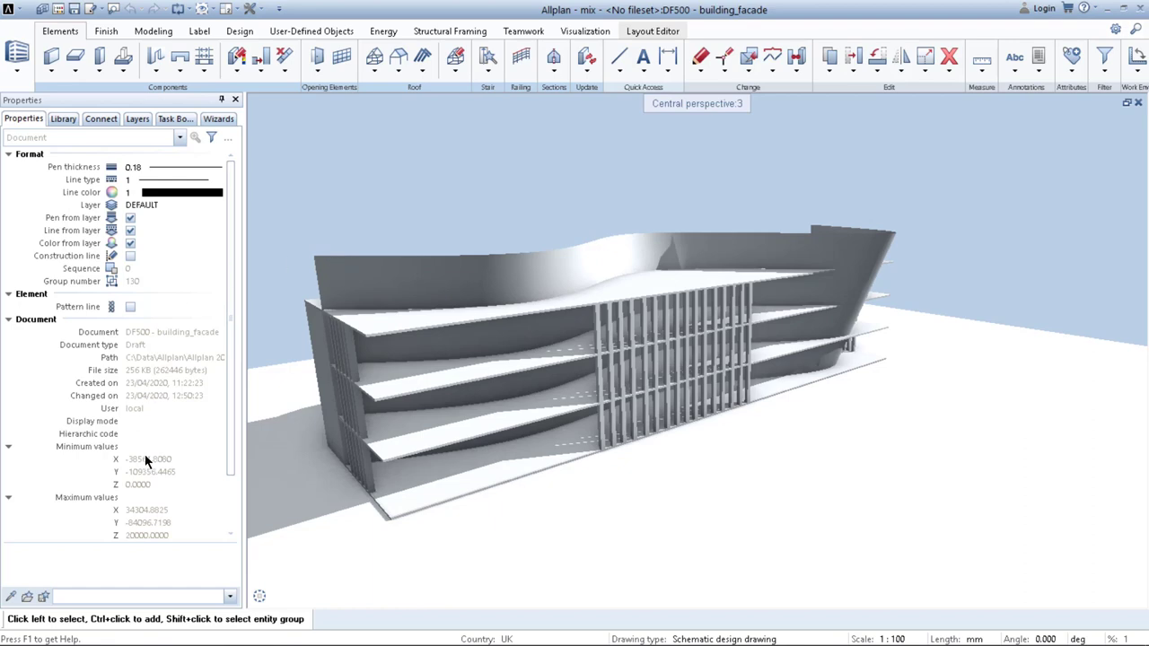
- Assign the glass_65t_simple.surf surface to the building's curved 3D surface
click(364, 280)
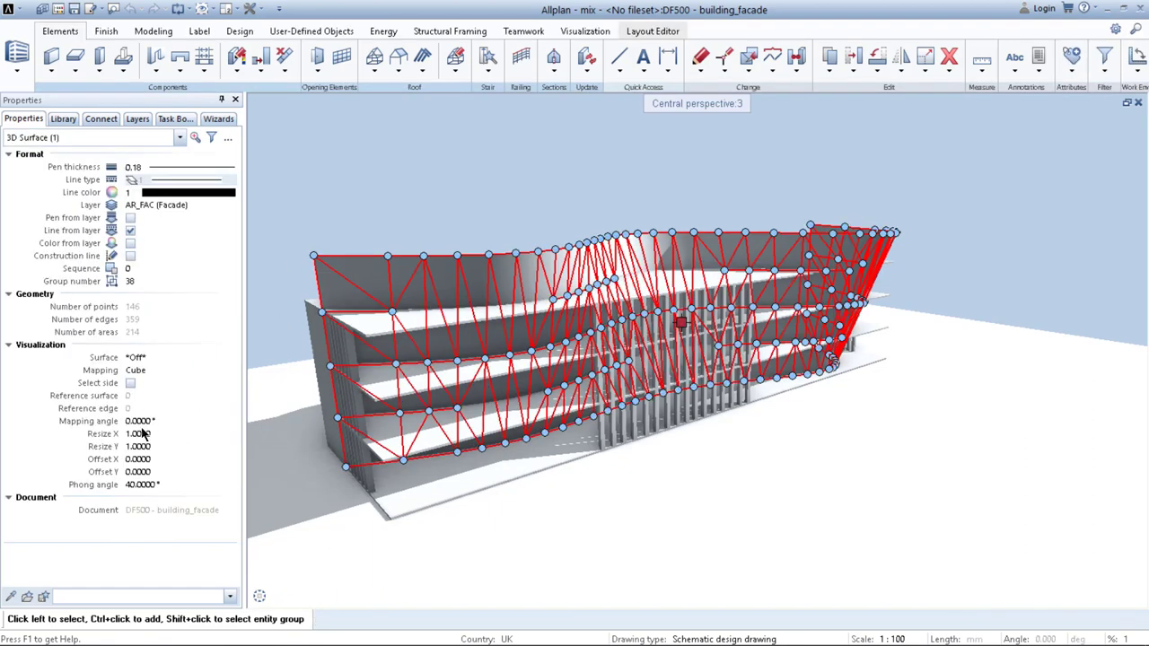
click(139, 358)
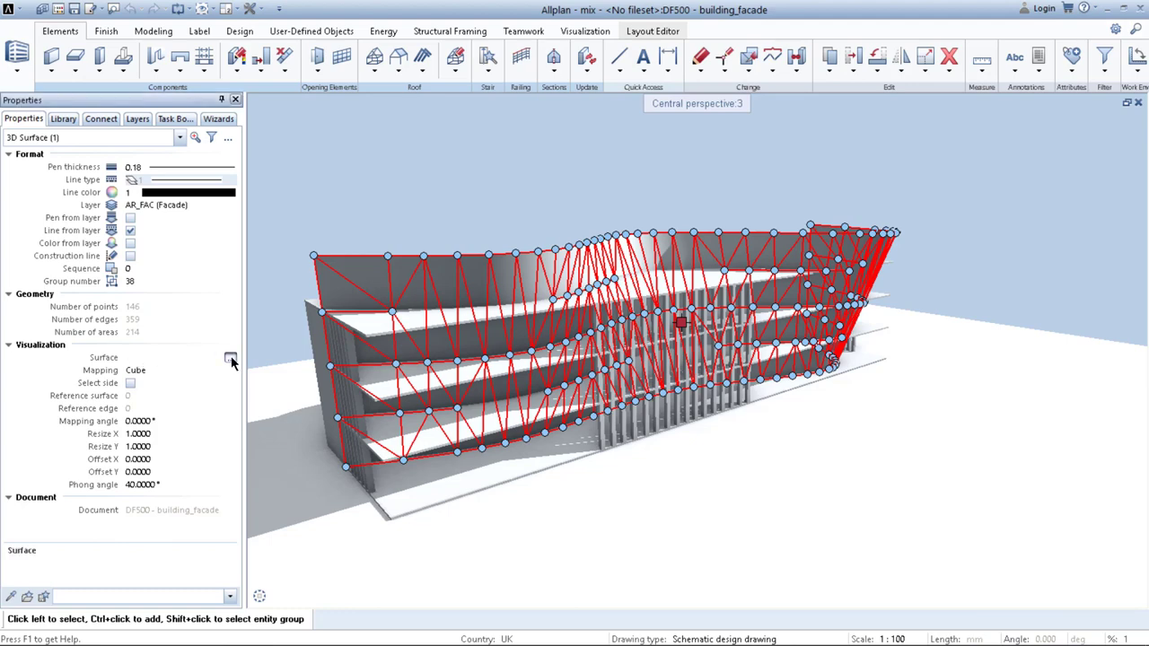
click(231, 358)
click(721, 305)
click(822, 593)
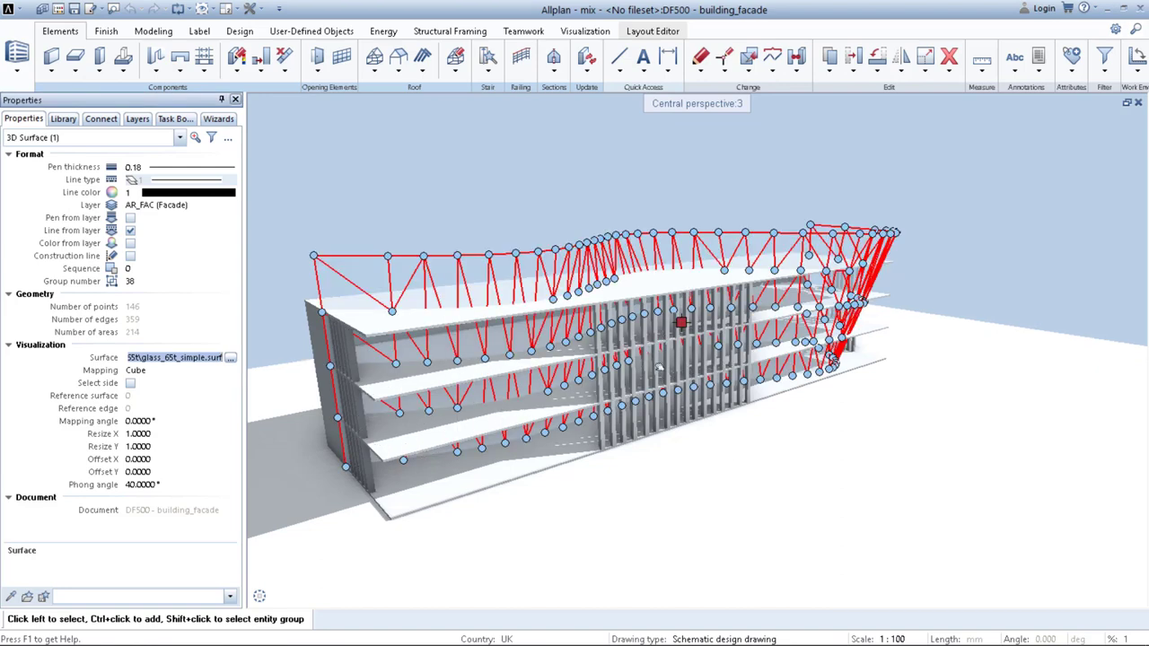
- Inspect the building with its glazed 3D surface from several angles and undo the glass surface assignment
middle_drag(628, 366, 664, 360)
drag(597, 374, 560, 397)
key(Escape)
drag(704, 381, 492, 336)
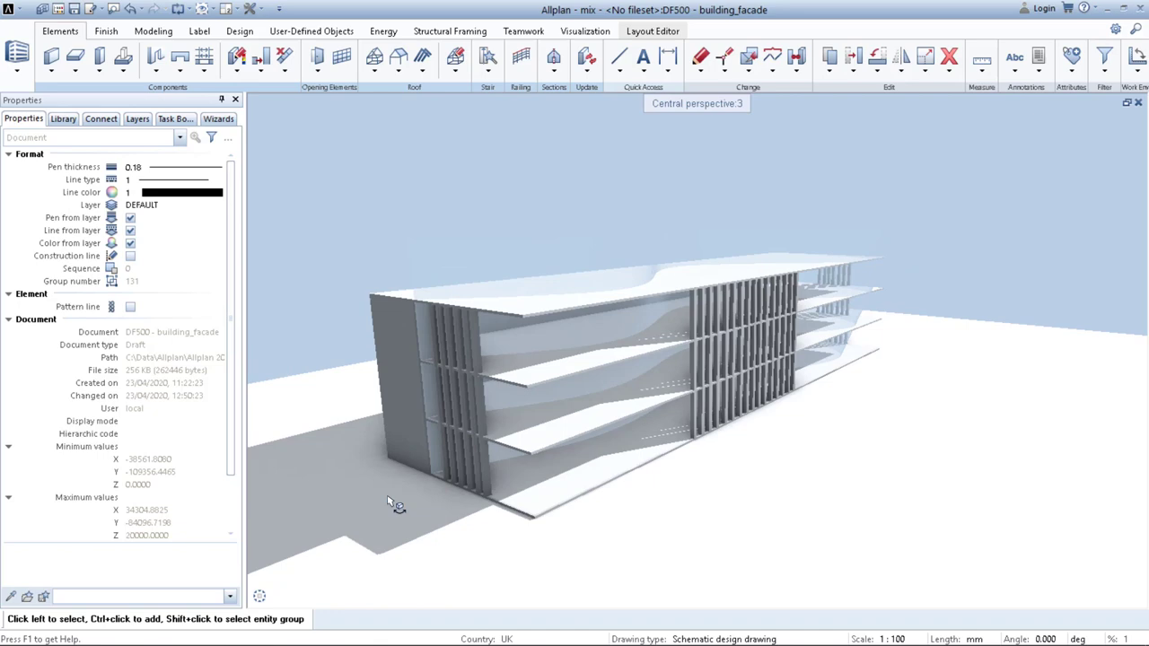
key(ctrl+z)
drag(589, 432, 607, 423)
mouse_move(340, 590)
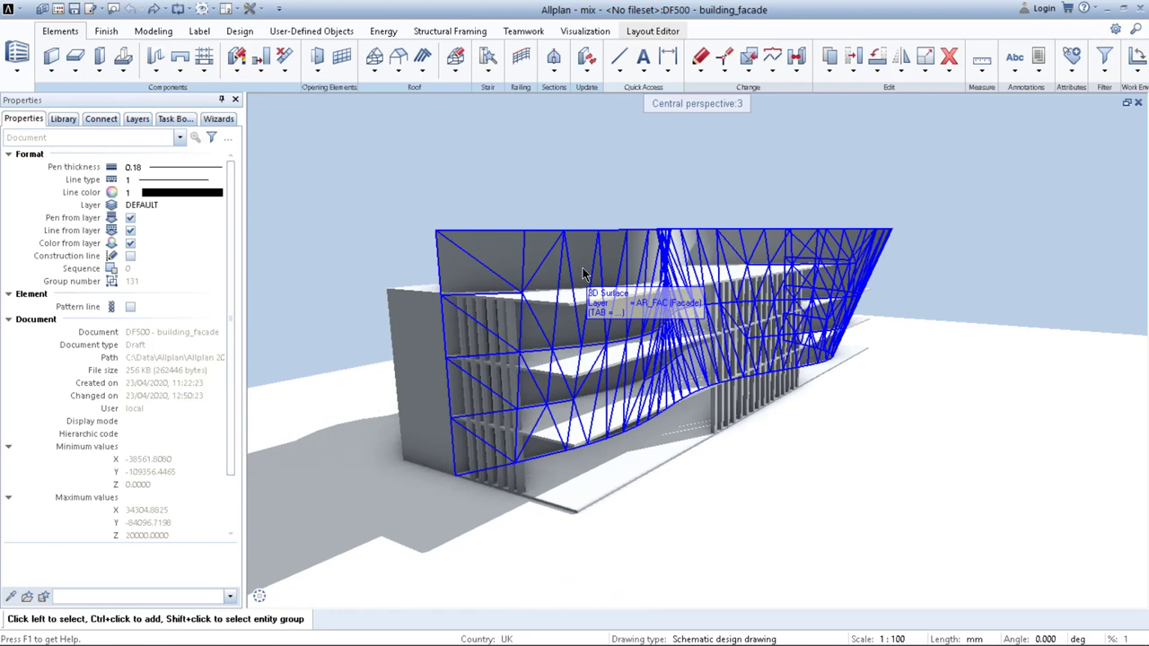
- Start a new facade and load the 01b Vertical covering shell favorite after comparing it with the horizontal covering shell template
click(341, 56)
click(16, 48)
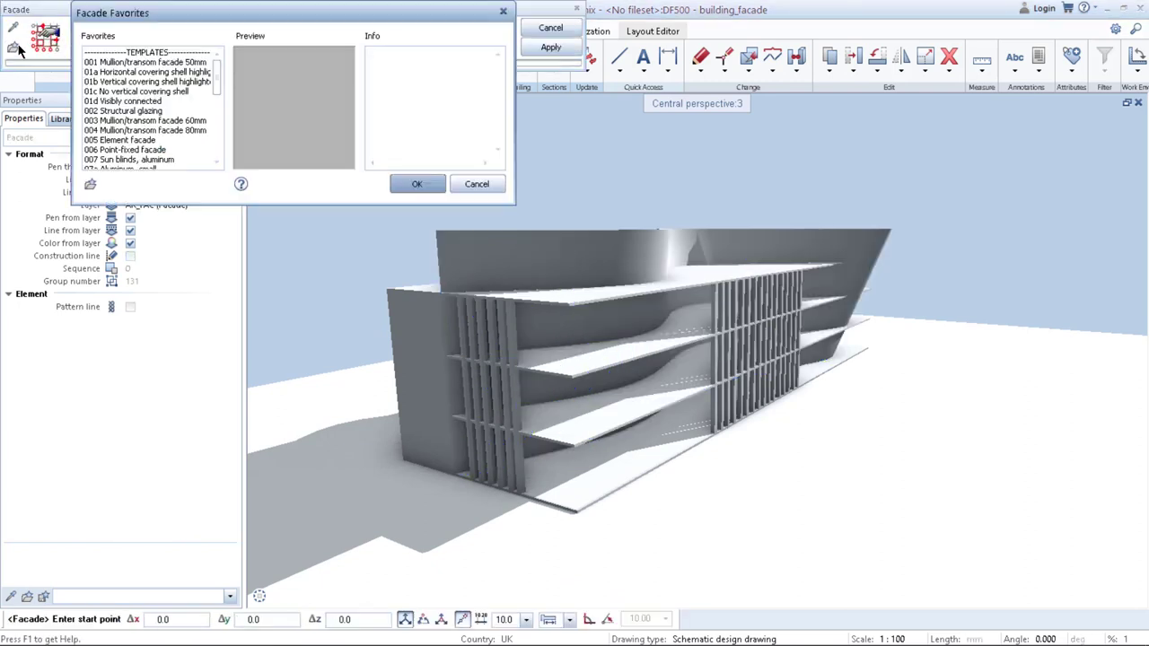
click(140, 82)
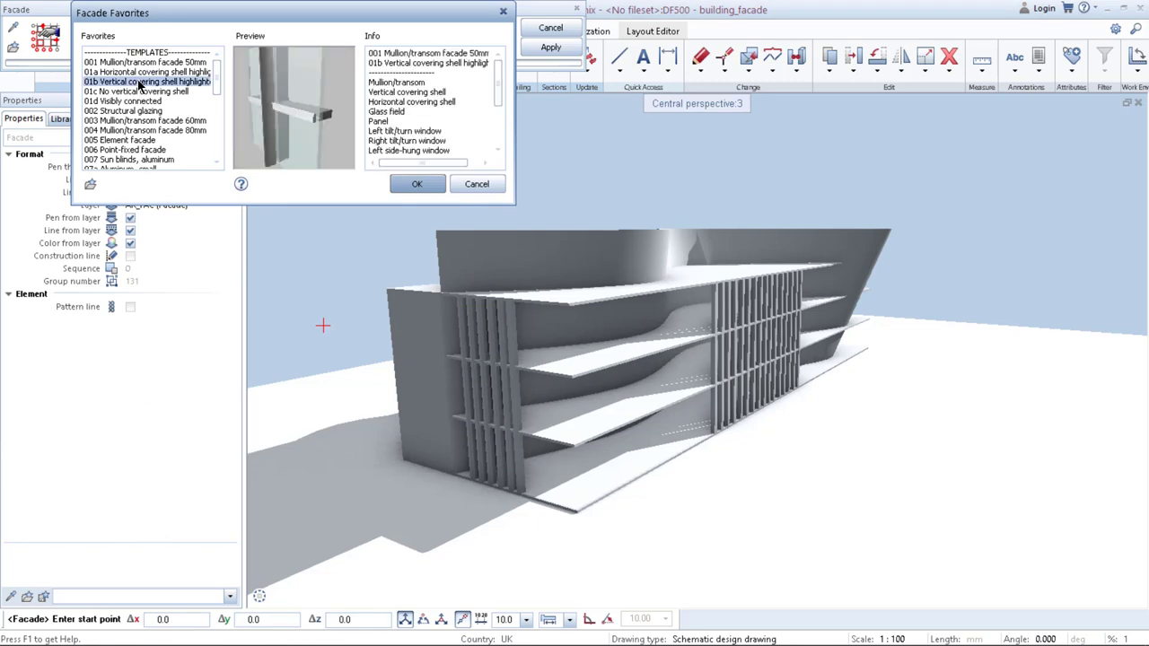
scroll(140, 82, down, 1)
click(138, 84)
scroll(138, 87, up, 3)
click(138, 83)
click(139, 72)
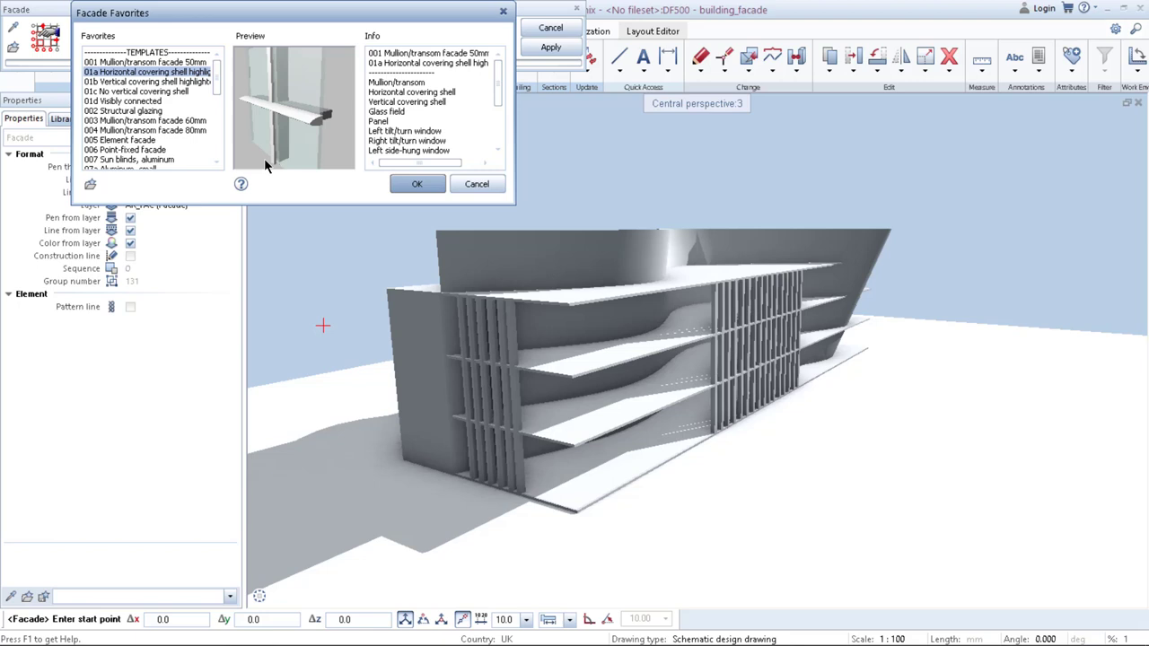
click(122, 81)
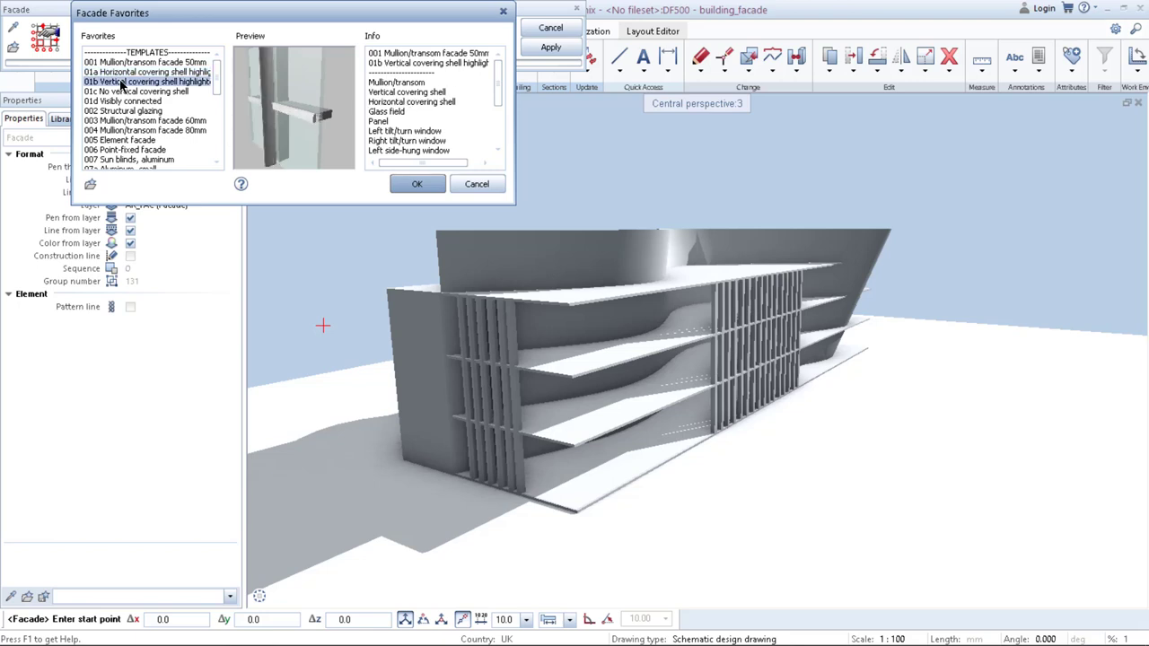
click(420, 184)
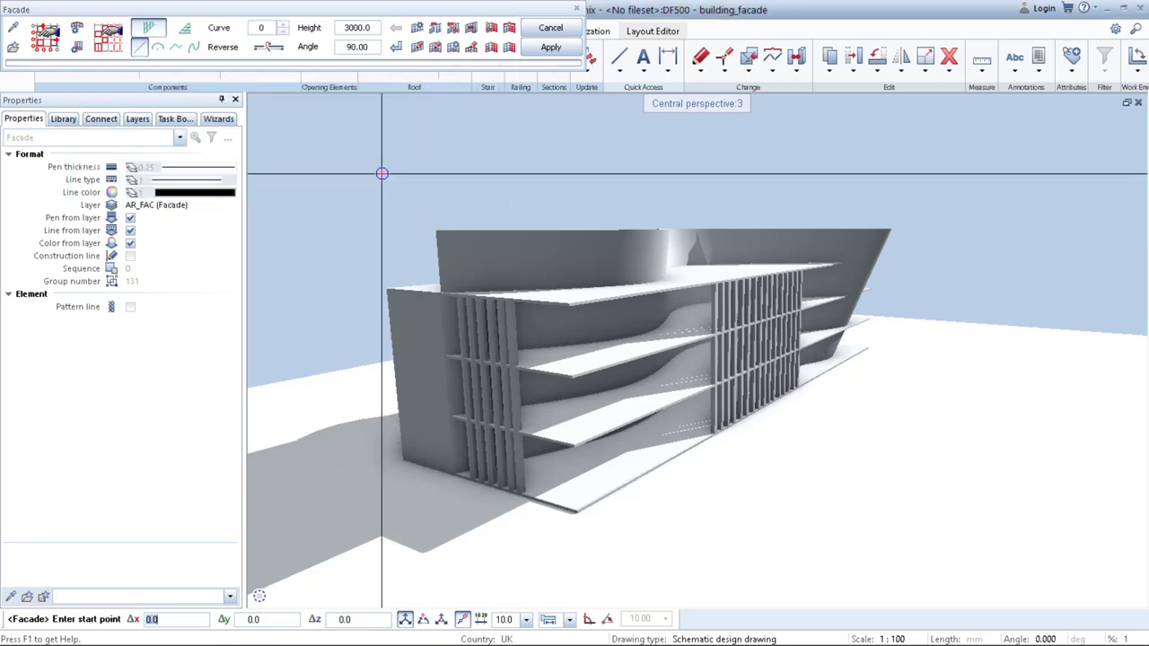
- Check the partial lengths of the first and second global divisions in the facade scheme and accept the scheme
click(44, 41)
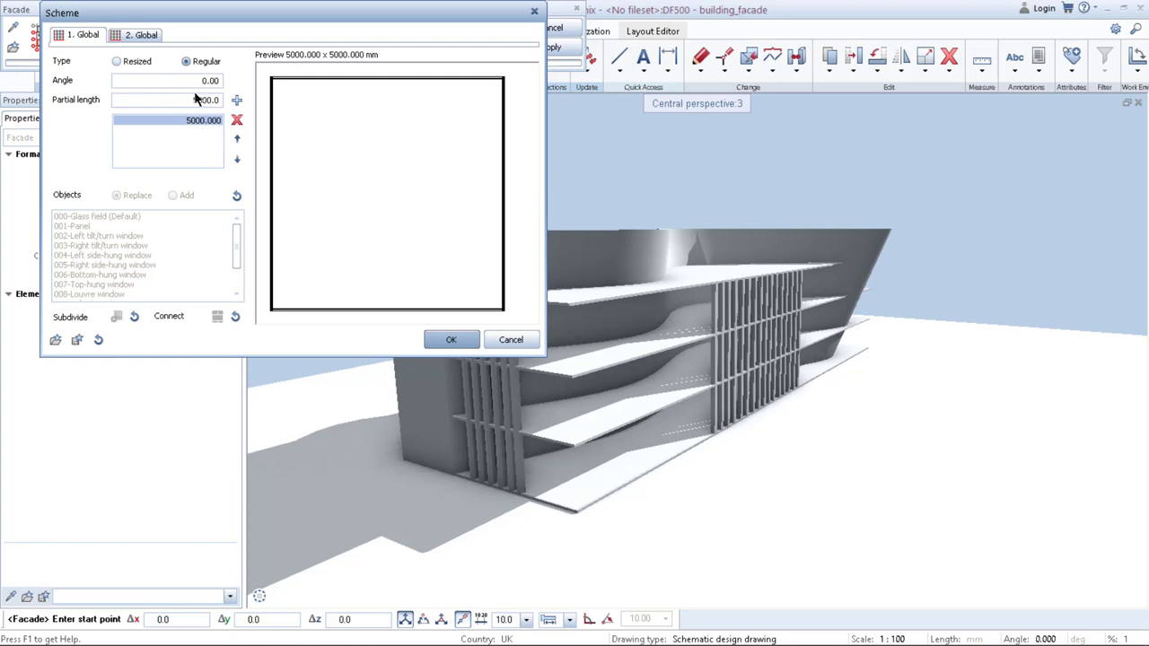
click(141, 36)
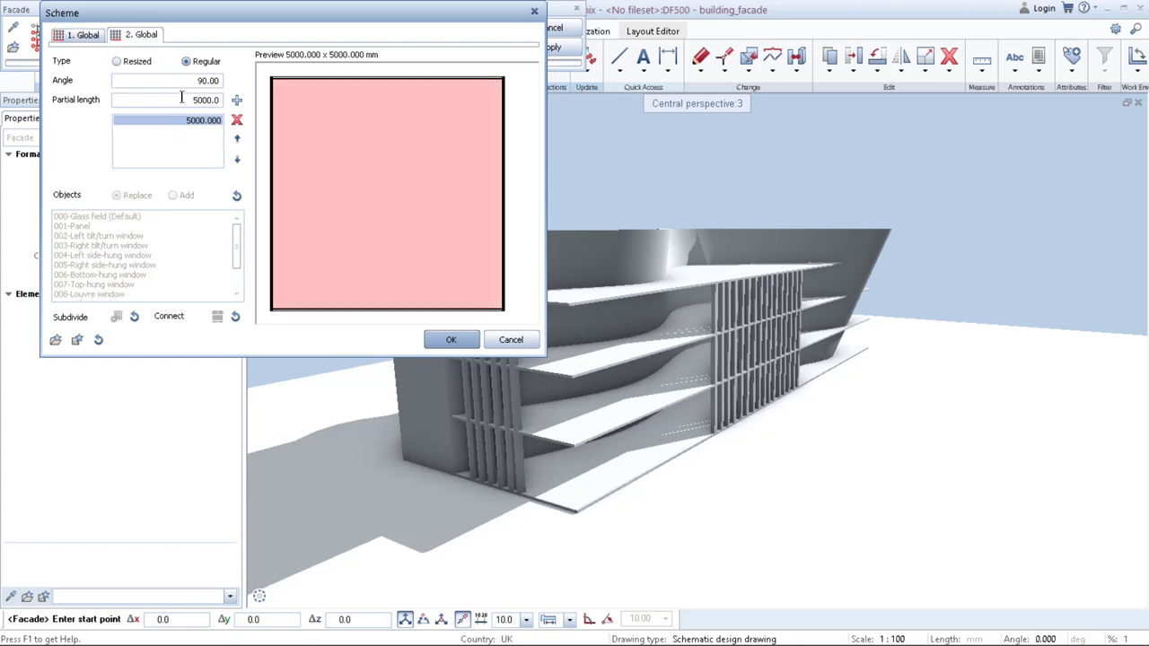
click(460, 342)
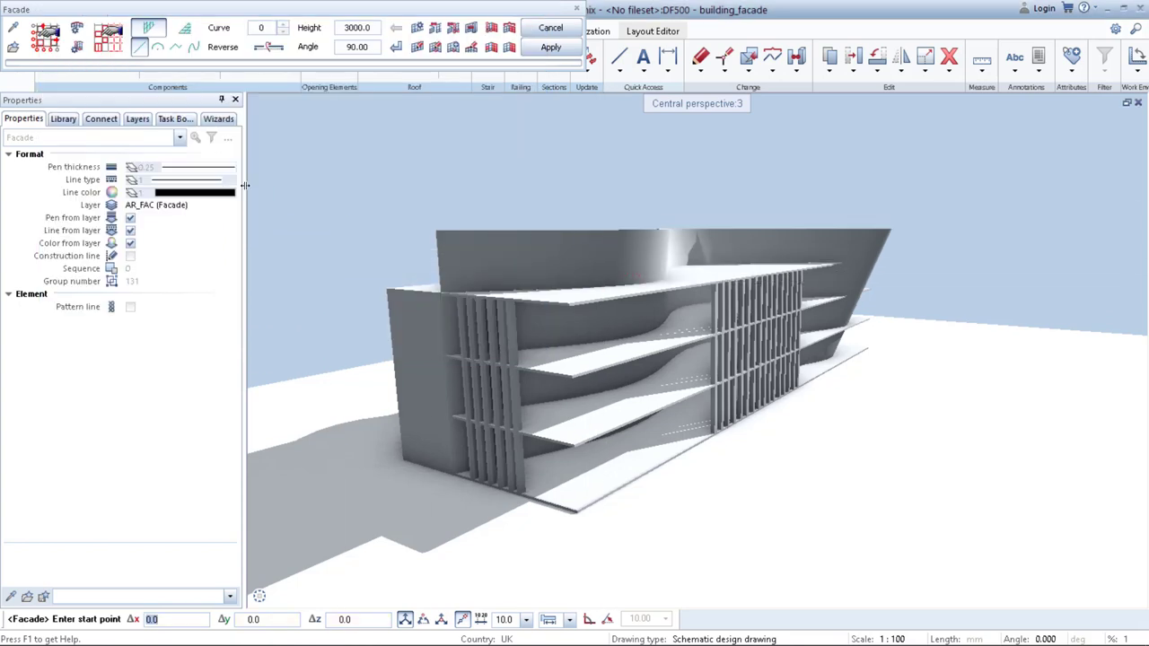
- Create the facade from the building's curved 3D surface and finish the Facade command
click(438, 29)
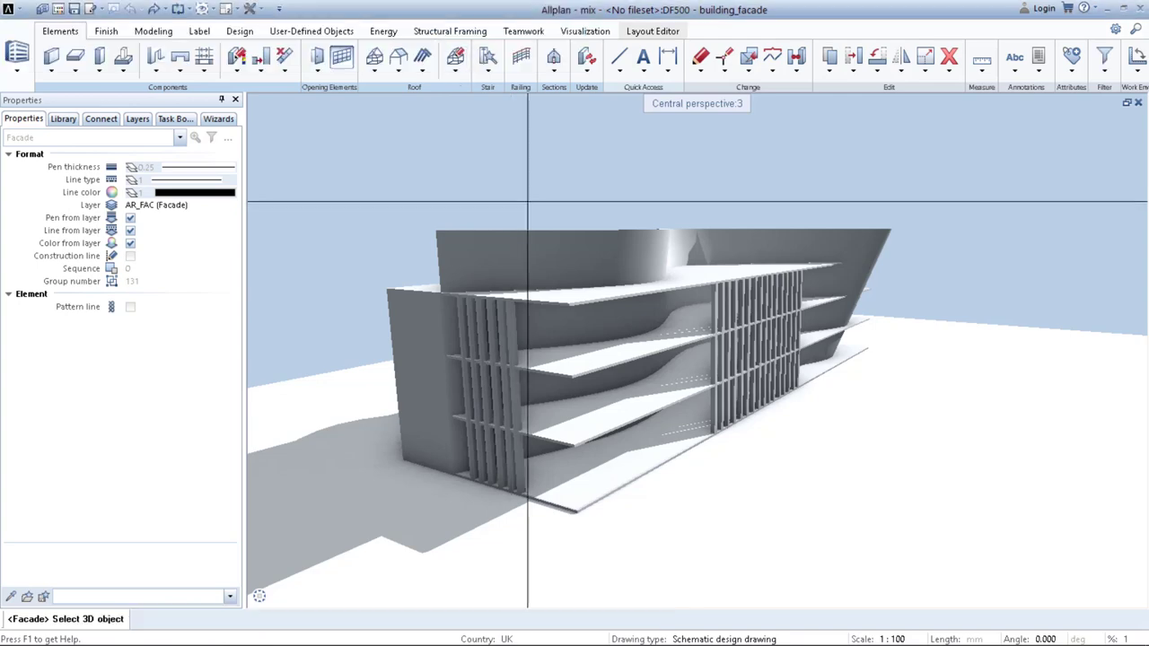
click(526, 257)
click(552, 47)
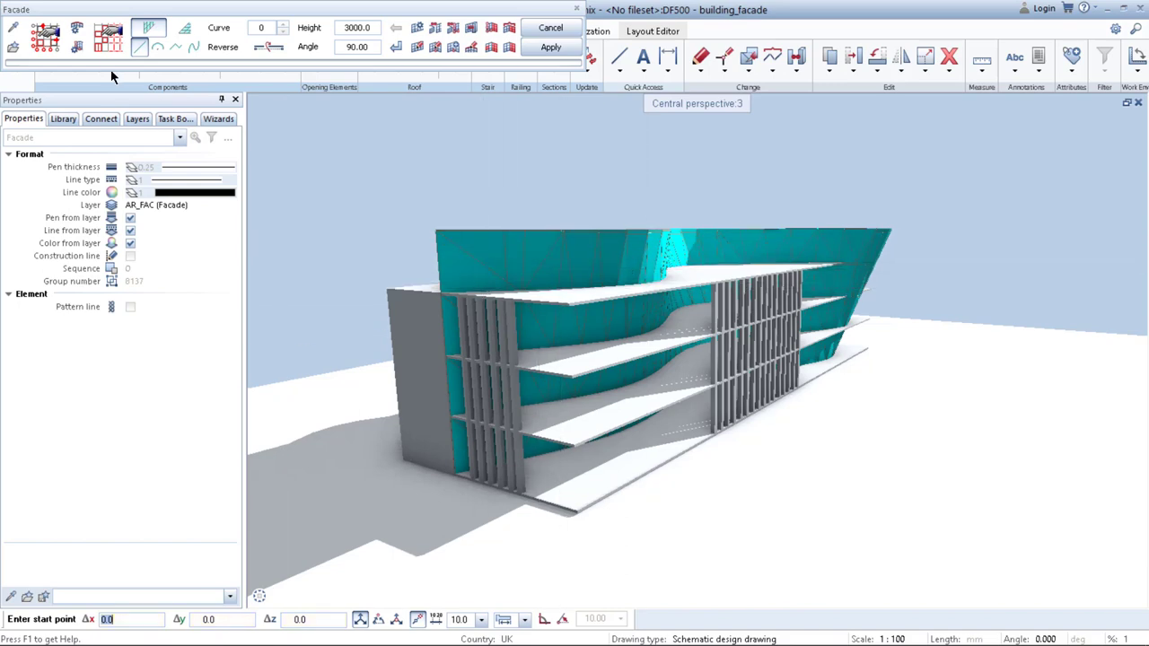
key(Escape)
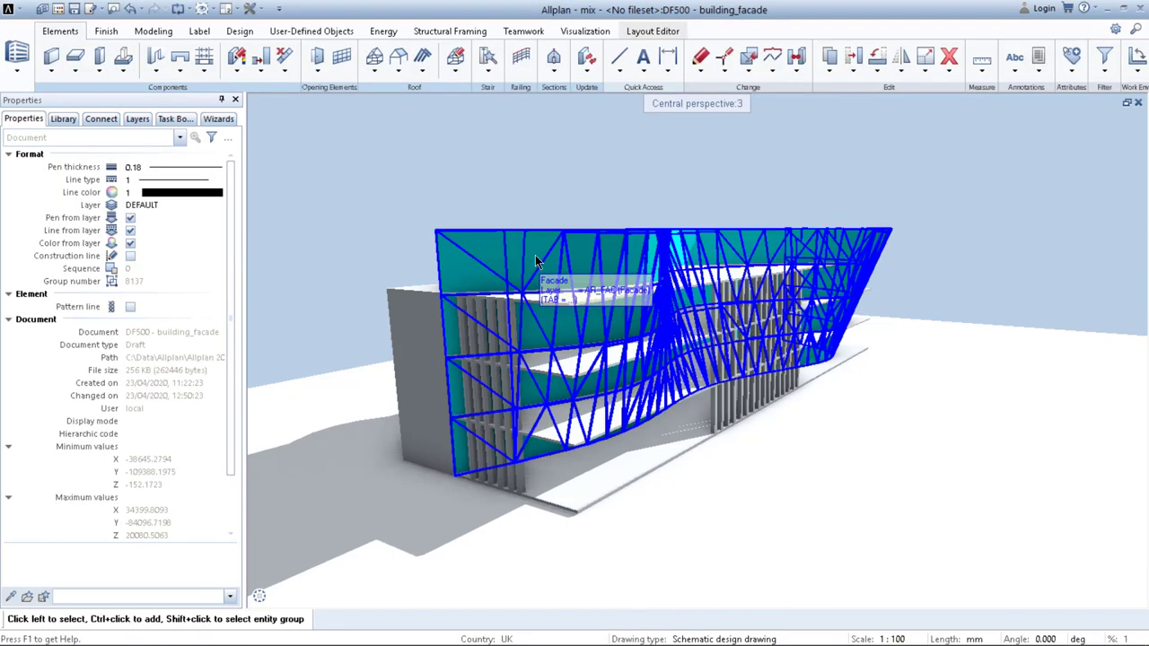
- Edit the facade's face objects, assign glass_65t_simple.surf to the Glass field's glass pane, and apply the change to the facade
double_click(535, 255)
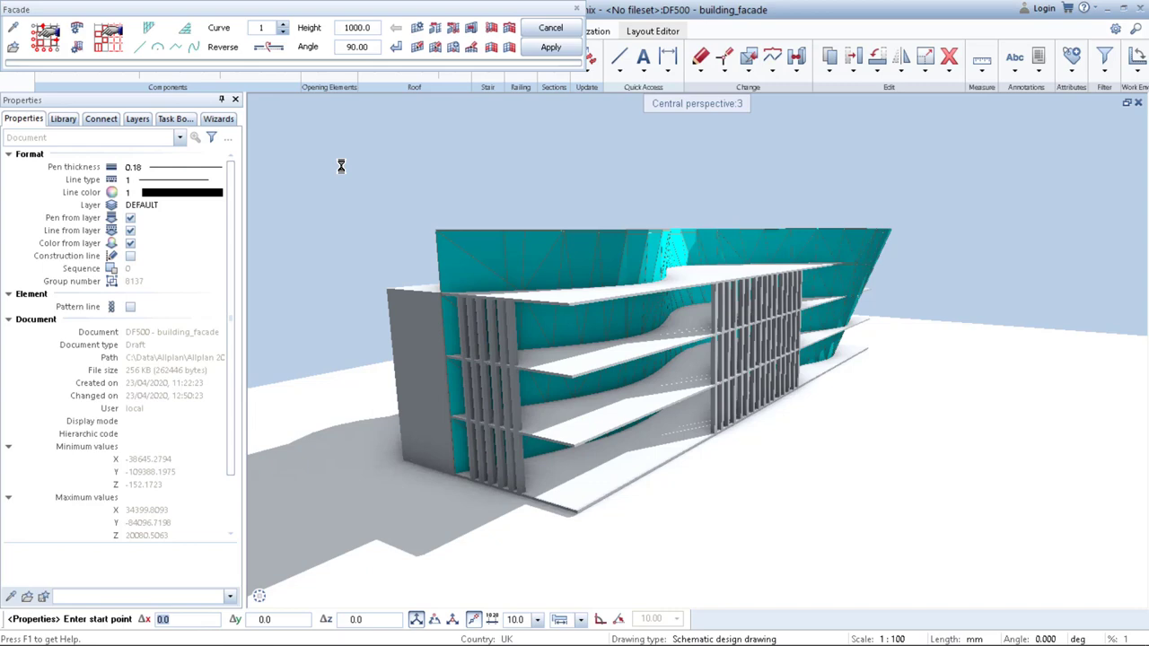
click(108, 43)
click(108, 40)
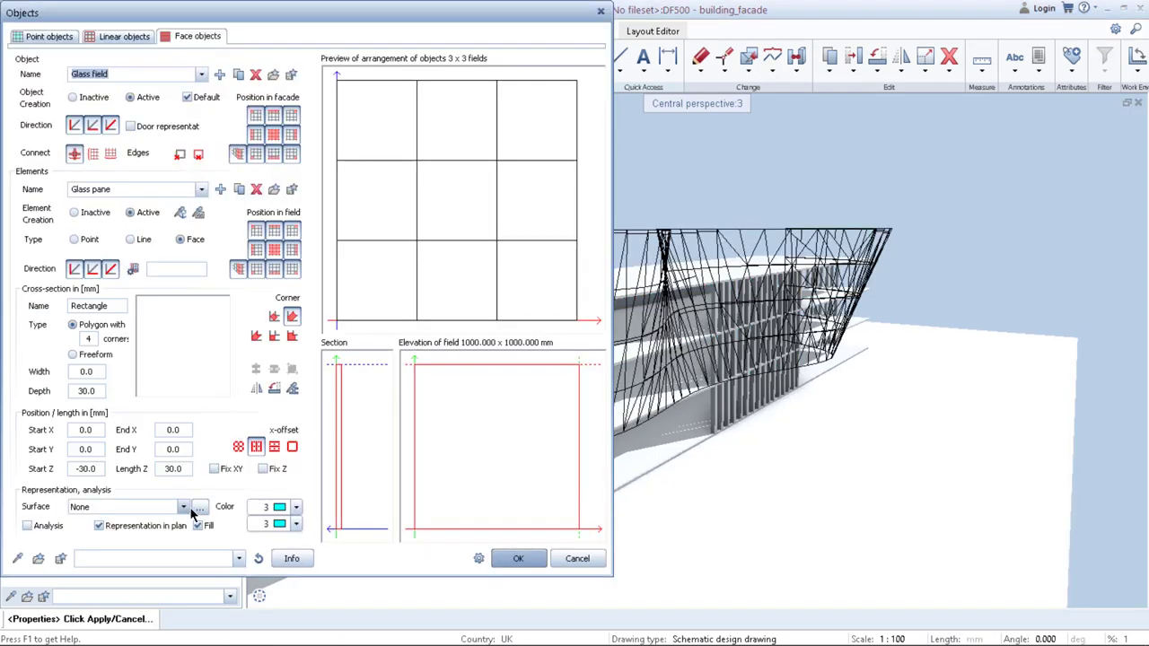
click(198, 507)
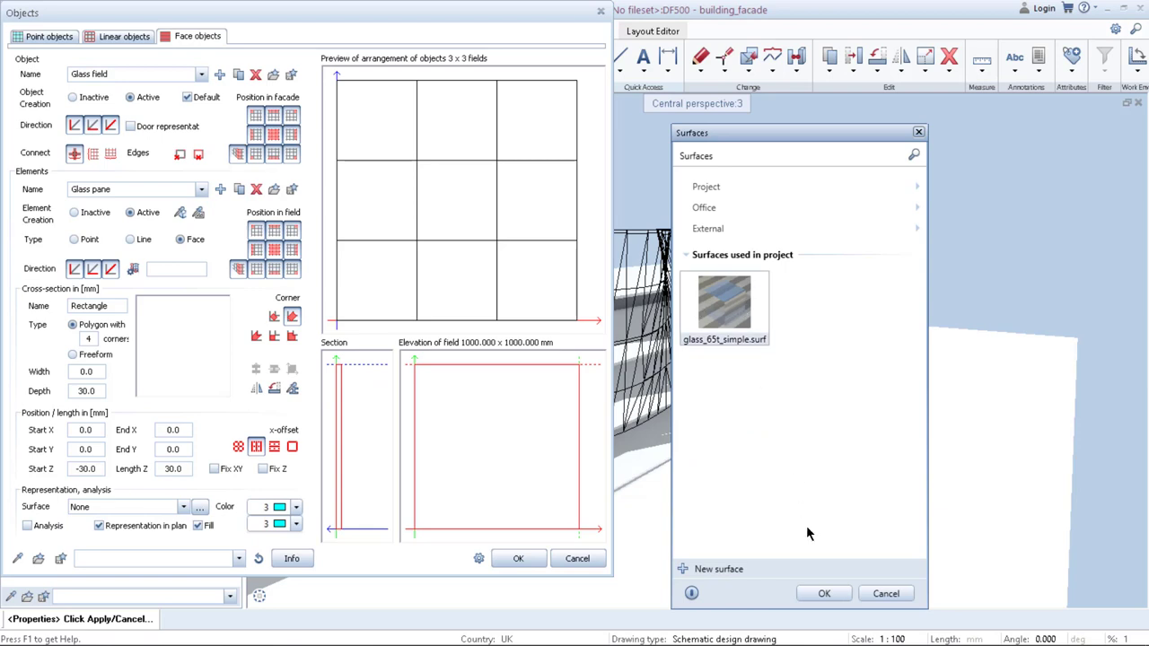
click(824, 594)
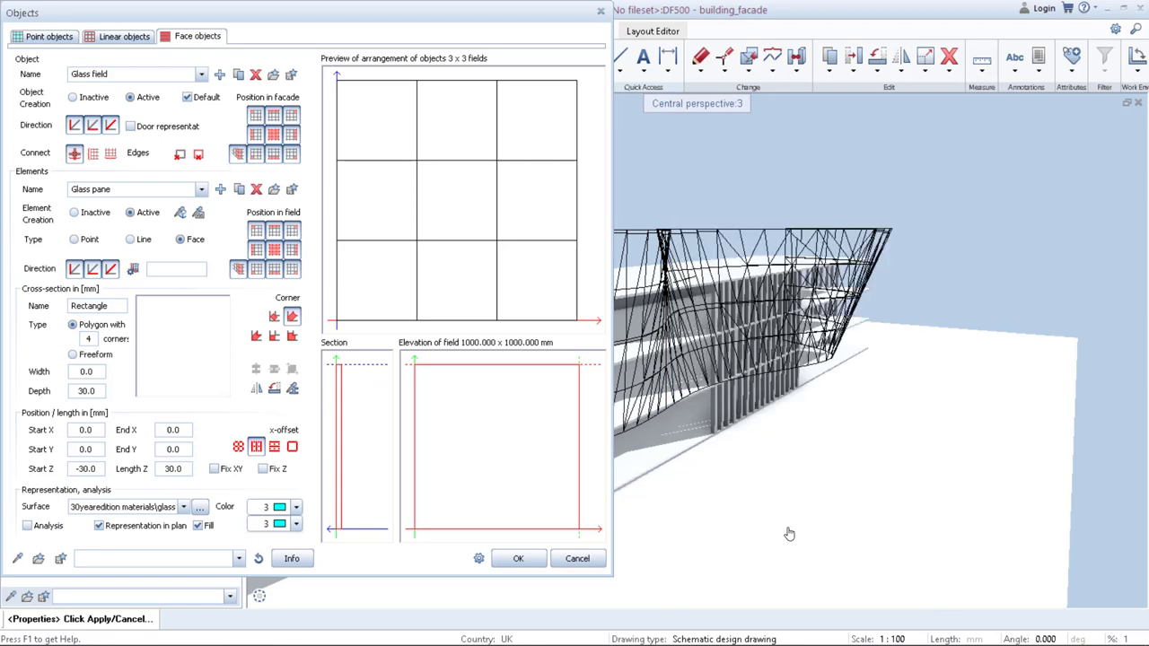
click(523, 558)
click(551, 51)
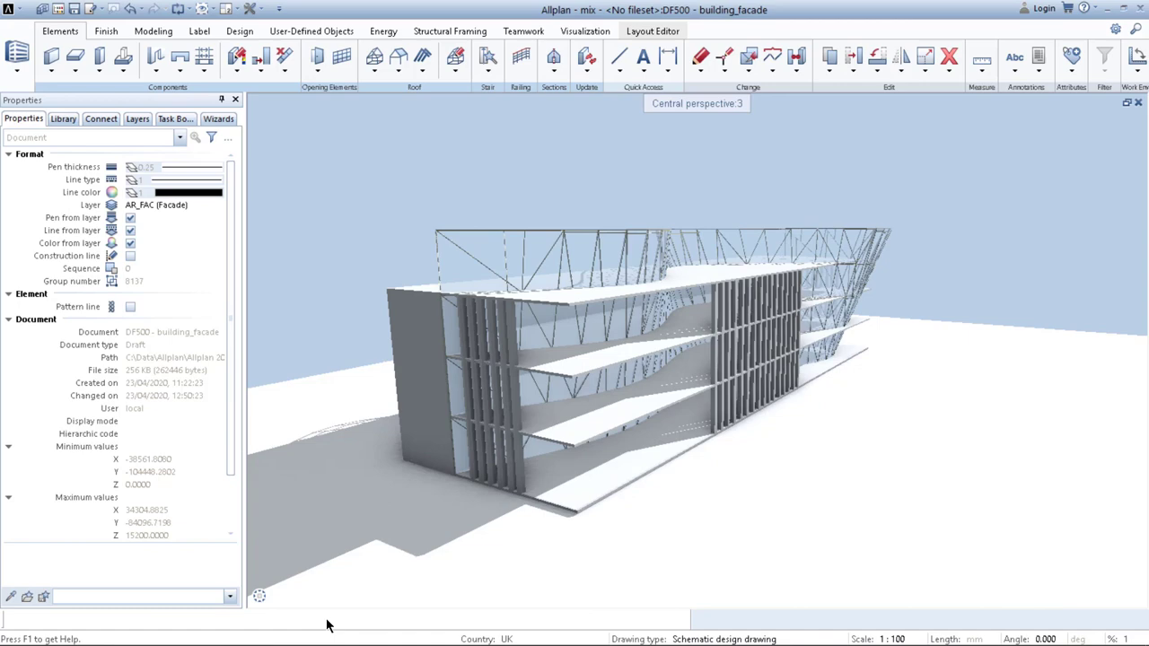
- View the building from its opposite front corner and render the perspective with the RTRender view type
mouse_move(314, 598)
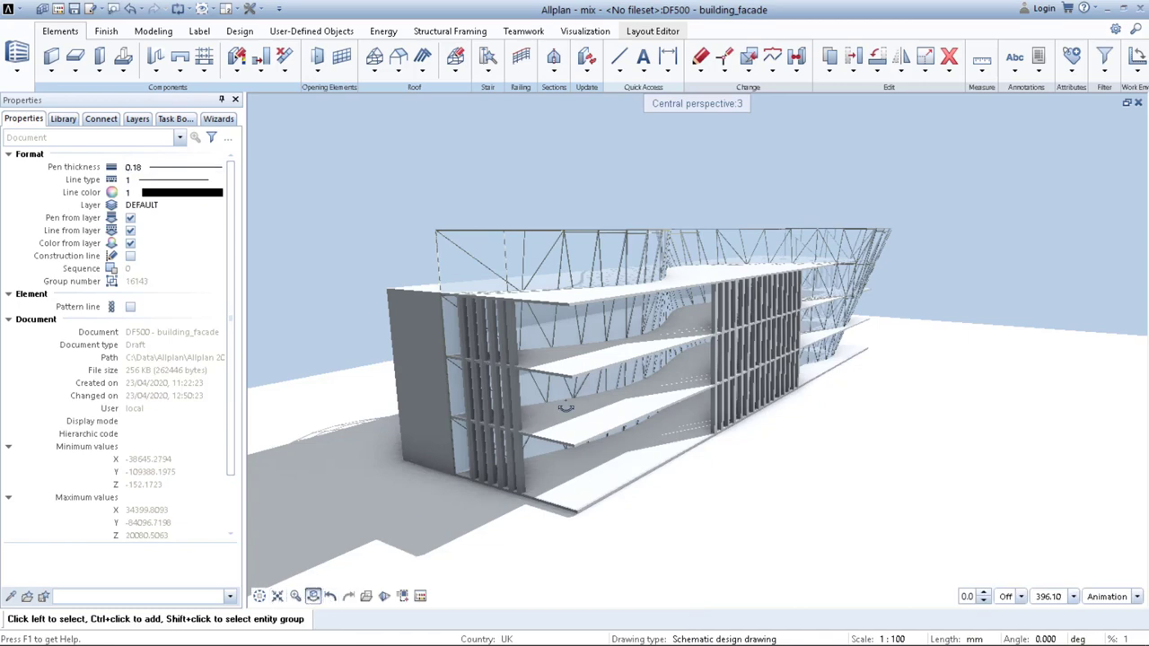
drag(566, 408, 755, 341)
click(1106, 596)
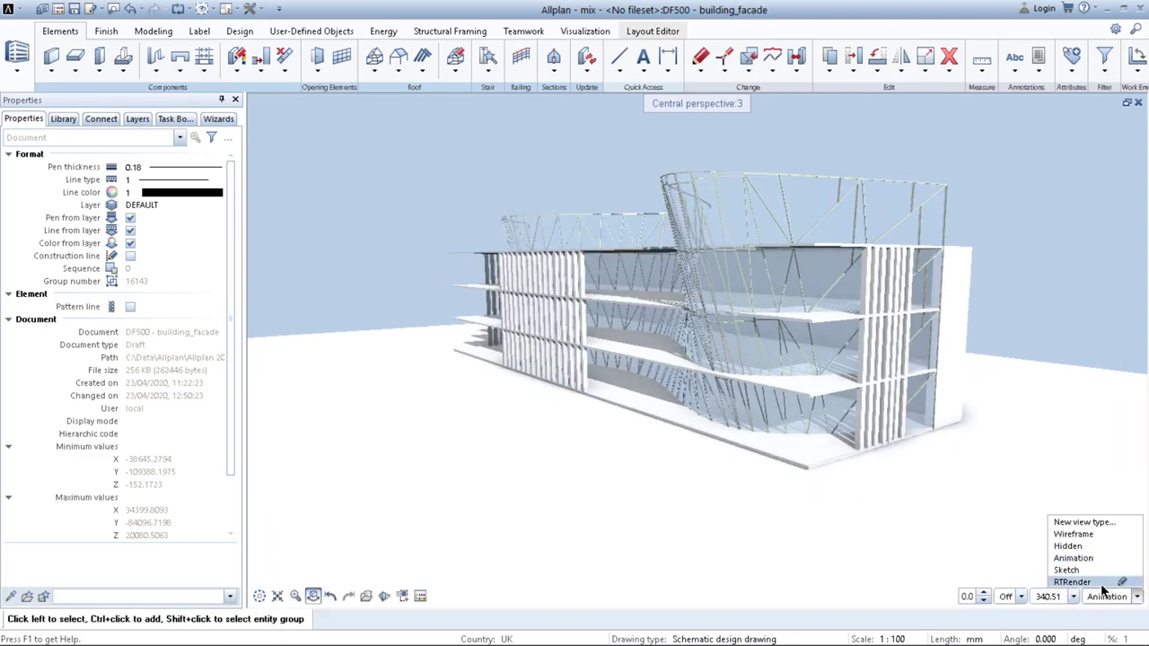
click(1090, 578)
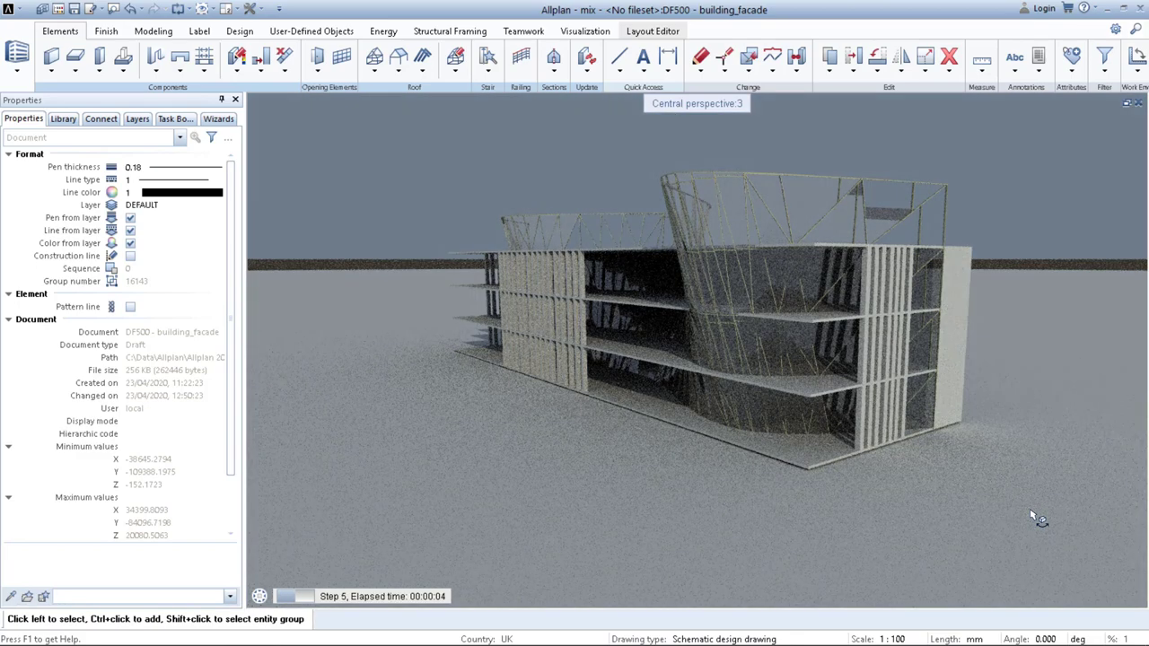